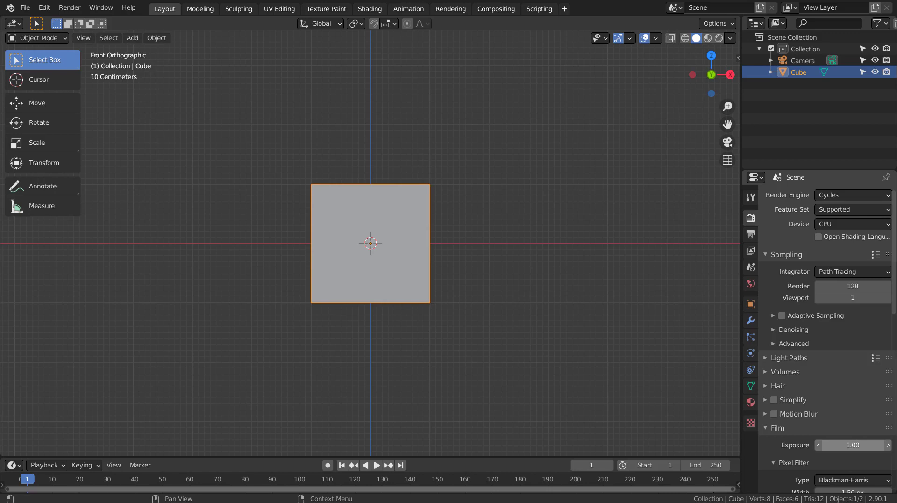
Step: Orbit out of Front Orthographic to see the default cube in perspective
{"action": "left_click", "coordinate": [390, 201]}
{"action": "middle_click_drag", "start_coordinate": [442, 245], "coordinate": [501, 308]}
{"action": "key", "text": "n"}
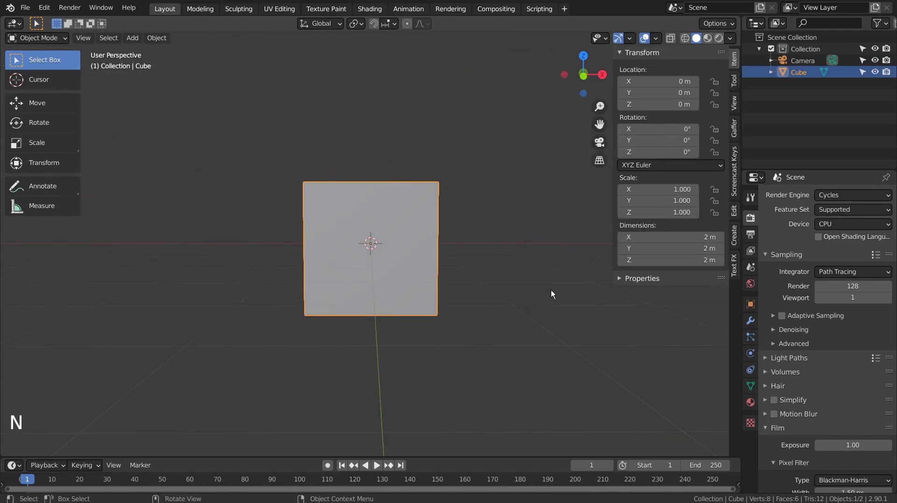
{"action": "key", "text": "n"}
{"action": "key", "text": "n"}
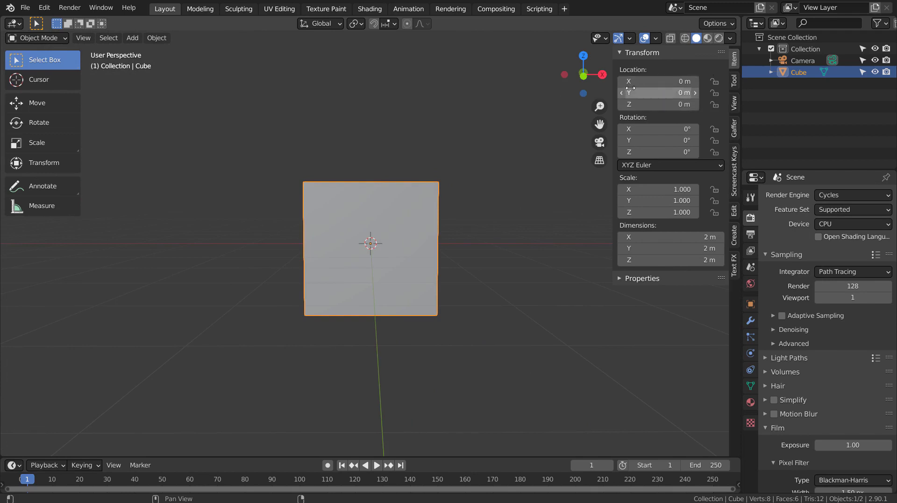
{"action": "left_click_drag", "start_coordinate": [656, 83], "coordinate": [678, 104]}
{"action": "left_click_drag", "start_coordinate": [640, 126], "coordinate": [653, 151]}
{"action": "left_click_drag", "start_coordinate": [659, 189], "coordinate": [680, 189]}
{"action": "left_click", "coordinate": [668, 236]}
{"action": "mouse_move", "coordinate": [668, 237]}
{"action": "left_mouse_down"}
{"action": "mouse_move", "coordinate": [645, 237]}
{"action": "mouse_move", "coordinate": [697, 237]}
{"action": "mouse_move", "coordinate": [640, 237]}
{"action": "mouse_move", "coordinate": [687, 237]}
{"action": "mouse_move", "coordinate": [697, 248]}
{"action": "mouse_move", "coordinate": [640, 248]}
{"action": "mouse_move", "coordinate": [673, 248]}
{"action": "left_mouse_up"}
{"action": "key", "text": "ctrl+z"}
{"action": "key", "text": "ctrl+z"}
{"action": "key", "text": "ctrl+z"}
{"action": "key", "text": "ctrl+z"}
{"action": "key", "text": "ctrl+z"}
{"action": "key", "text": "ctrl+z"}
{"action": "key", "text": "ctrl+z"}
{"action": "key", "text": "ctrl+z"}
{"action": "key", "text": "ctrl+z"}
{"action": "key", "text": "ctrl+z"}
{"action": "key", "text": "ctrl+z"}
{"action": "key", "text": "ctrl+z"}
{"action": "key", "text": "ctrl+z"}
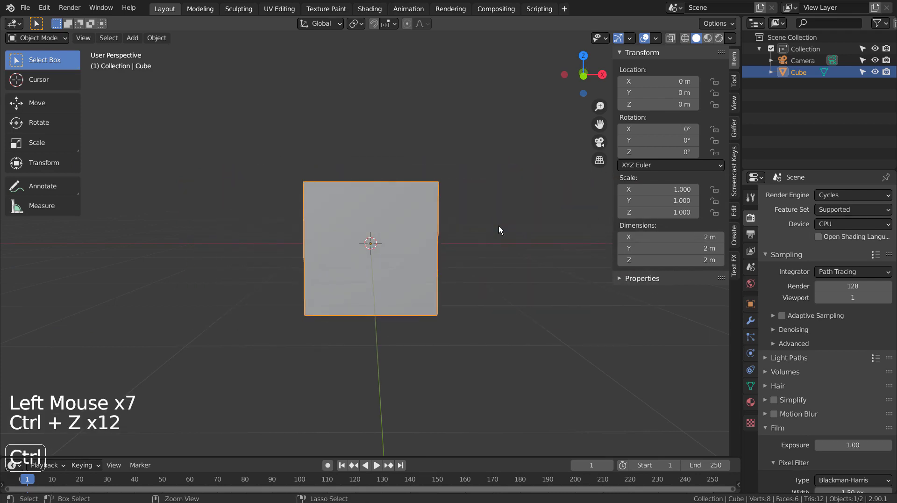
{"action": "middle_click_drag", "start_coordinate": [433, 221], "coordinate": [415, 246]}
Step: Enter Edit Mode and add a loop cut down the cube's middle
{"action": "key", "text": "Tab"}
{"action": "key", "text": "ctrl+r"}
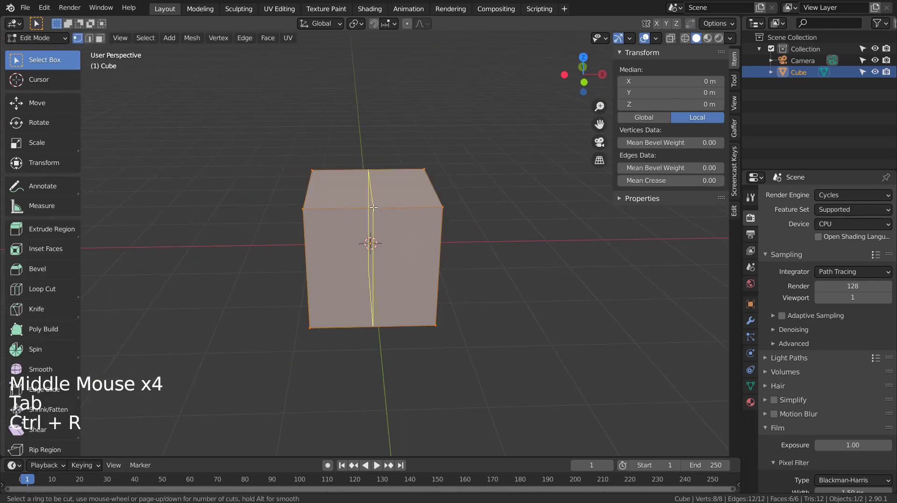
{"action": "left_click", "coordinate": [374, 207]}
Step: In face mode, try selecting a face ring on one half, then clear the selection
{"action": "key", "text": "3"}
{"action": "key", "text": "c"}
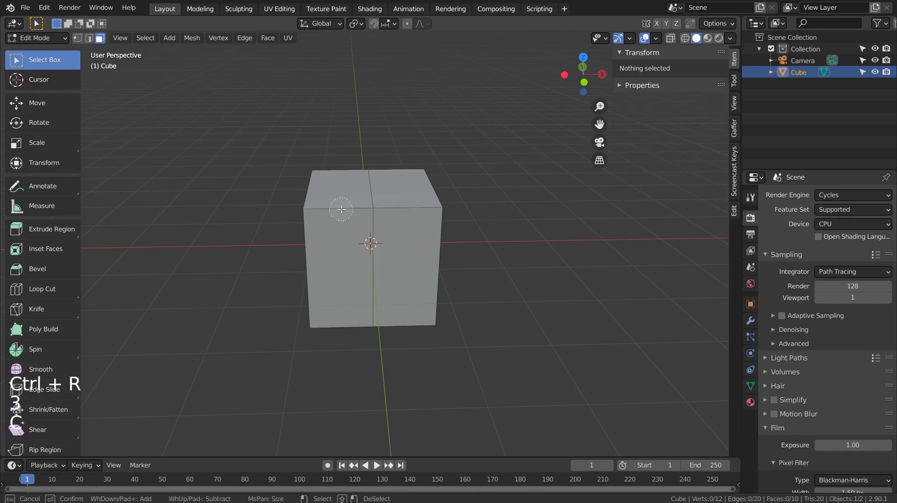
{"action": "middle_click_drag", "start_coordinate": [381, 213], "coordinate": [411, 224]}
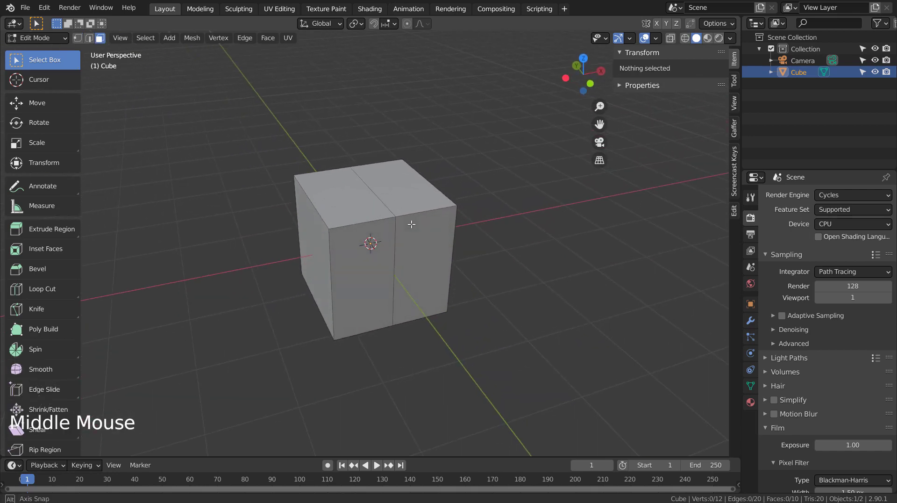
{"action": "left_click", "coordinate": [358, 221], "text": "alt"}
{"action": "mouse_move", "coordinate": [435, 227]}
{"action": "middle_mouse_down"}
{"action": "mouse_move", "coordinate": [475, 202]}
{"action": "mouse_move", "coordinate": [418, 224]}
{"action": "middle_mouse_up"}
{"action": "left_click", "coordinate": [325, 236], "text": "shift"}
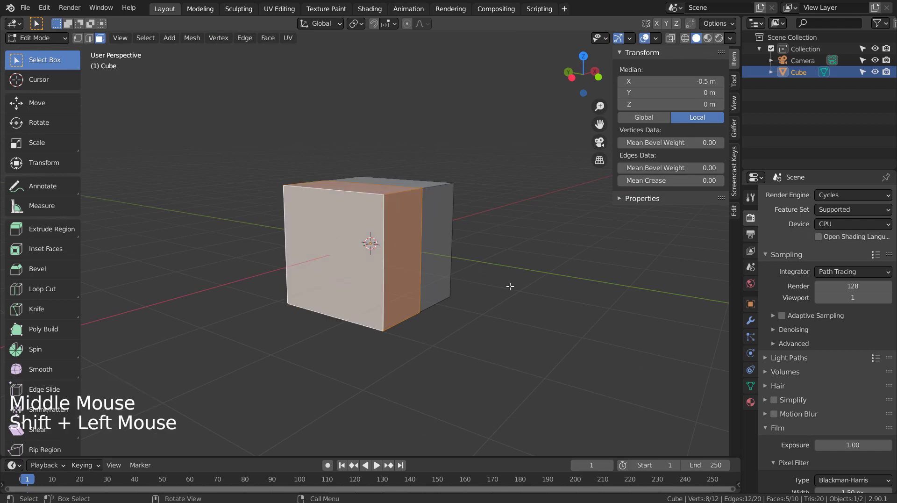
{"action": "middle_click_drag", "start_coordinate": [511, 287], "coordinate": [481, 320]}
{"action": "left_click", "coordinate": [482, 322]}
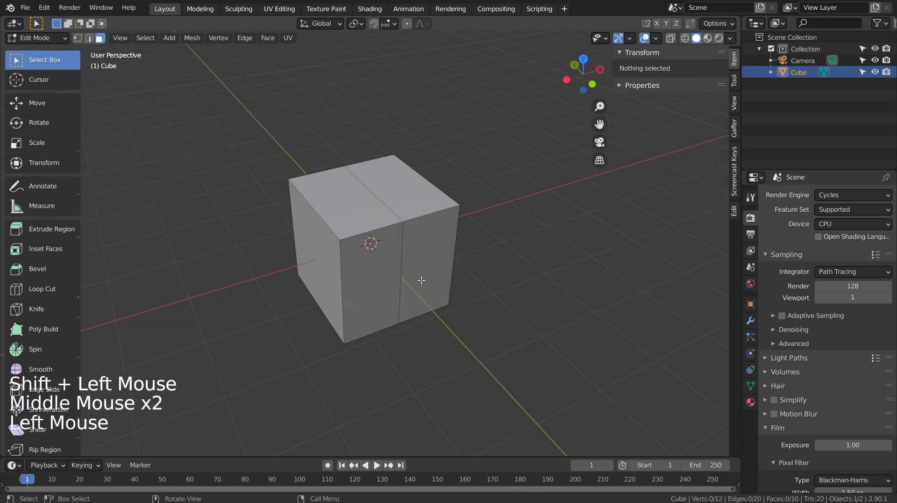
Step: Select the face loop and remaining front face of the negative-X half
{"action": "left_click", "coordinate": [357, 235], "text": "alt"}
{"action": "middle_click_drag", "start_coordinate": [410, 325], "coordinate": [434, 284]}
{"action": "left_click", "coordinate": [342, 237], "text": "shift"}
{"action": "middle_click_drag", "start_coordinate": [478, 264], "coordinate": [477, 297]}
Step: Delete the selected negative-X faces, leaving an open half box
{"action": "key", "text": "x"}
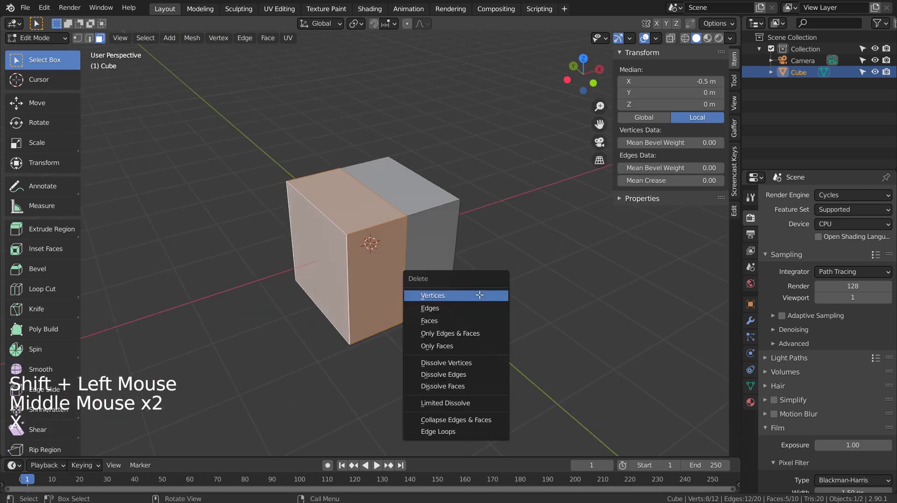
{"action": "left_click", "coordinate": [476, 319]}
{"action": "middle_click_drag", "start_coordinate": [476, 322], "coordinate": [521, 324]}
Step: Show the Item transform panel in the sidebar and return to Object Mode
{"action": "left_click", "coordinate": [734, 66]}
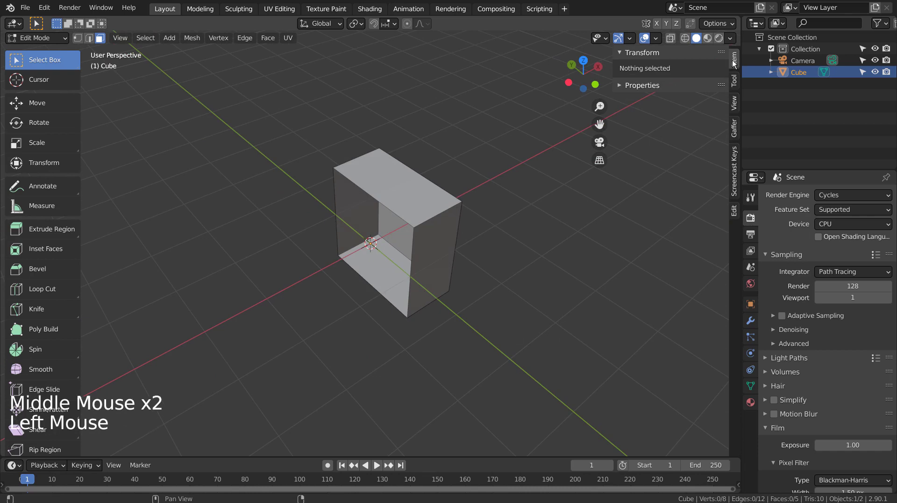
{"action": "left_click", "coordinate": [642, 53]}
{"action": "left_click", "coordinate": [641, 52]}
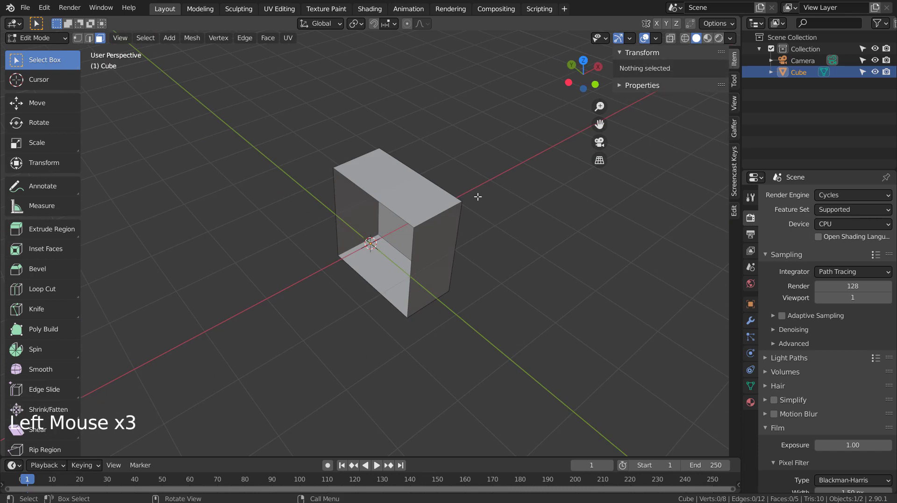
{"action": "key", "text": "Tab"}
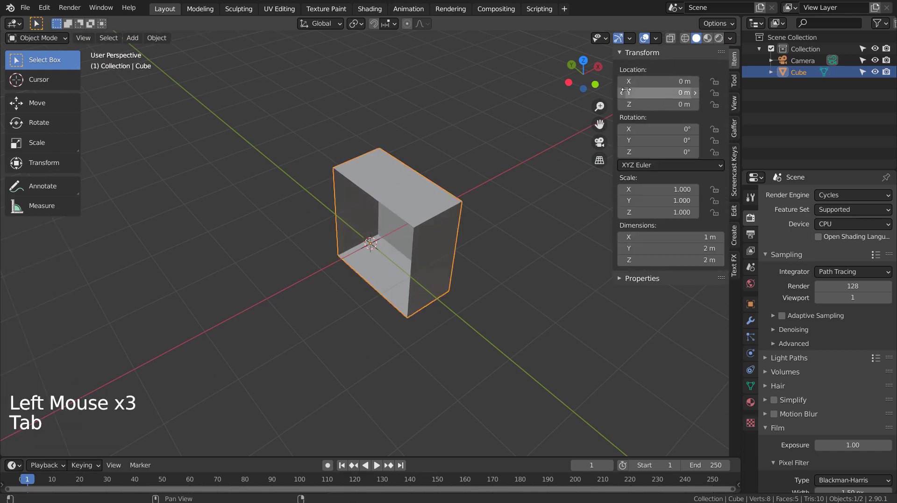
Step: Add a Mirror modifier to the half box from the Modifier properties
{"action": "left_click", "coordinate": [750, 320]}
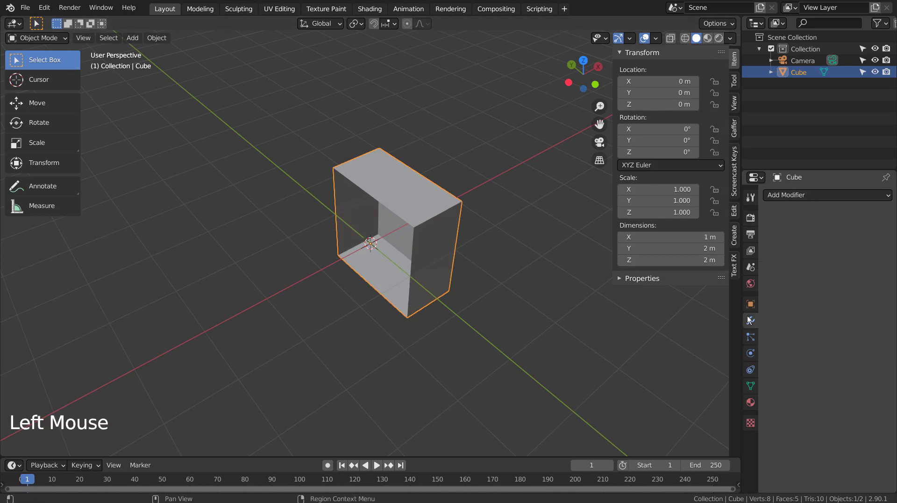
{"action": "left_click", "coordinate": [818, 193]}
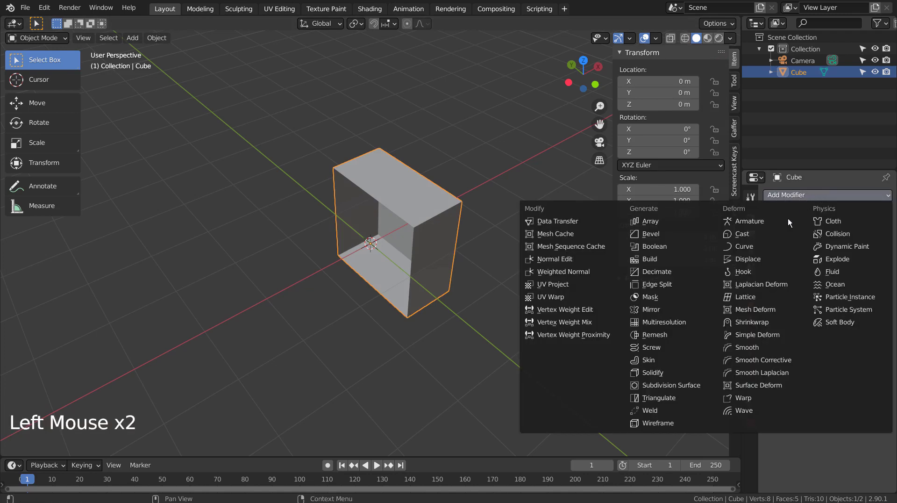
{"action": "left_click", "coordinate": [692, 306]}
{"action": "middle_click_drag", "start_coordinate": [593, 303], "coordinate": [551, 244]}
Step: Slide the object's Location X back and forth to watch the mirrored copy follow
{"action": "scroll", "coordinate": [412, 246], "scroll_direction": "up", "scroll_amount": 7}
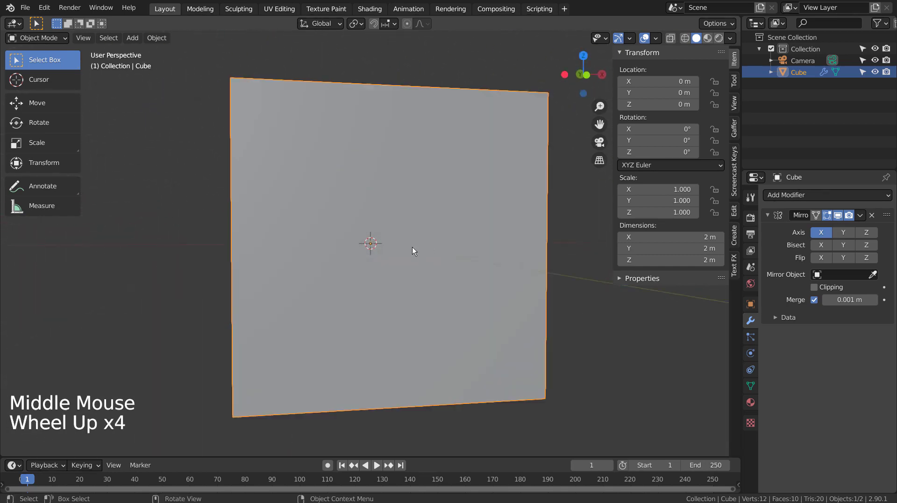
{"action": "scroll", "coordinate": [454, 242], "scroll_direction": "down", "scroll_amount": 8}
{"action": "middle_click_drag", "start_coordinate": [520, 246], "coordinate": [520, 283]}
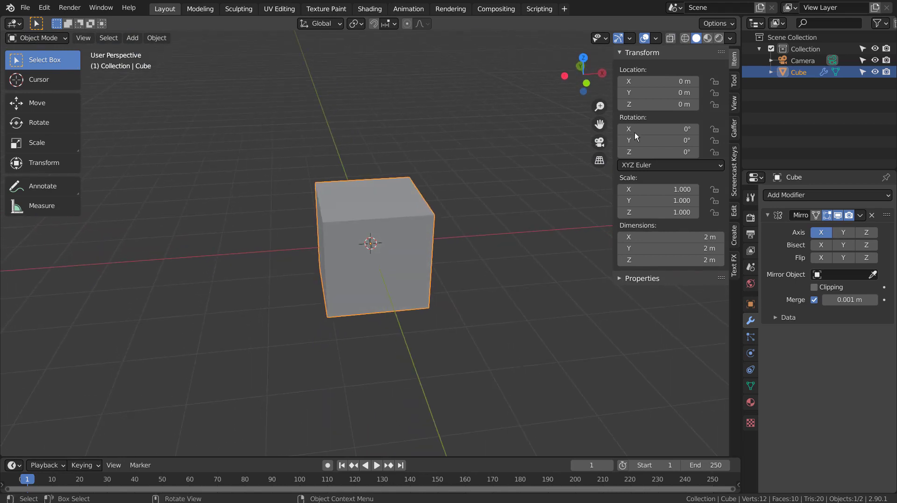
{"action": "left_click", "coordinate": [661, 81]}
{"action": "mouse_move", "coordinate": [661, 81]}
{"action": "left_mouse_down"}
{"action": "mouse_move", "coordinate": [675, 81]}
{"action": "mouse_move", "coordinate": [650, 81]}
{"action": "mouse_move", "coordinate": [659, 81]}
{"action": "left_mouse_up"}
Step: Undo the X move, enter Edit Mode and select the whole half-box mesh
{"action": "key", "text": "ctrl+z"}
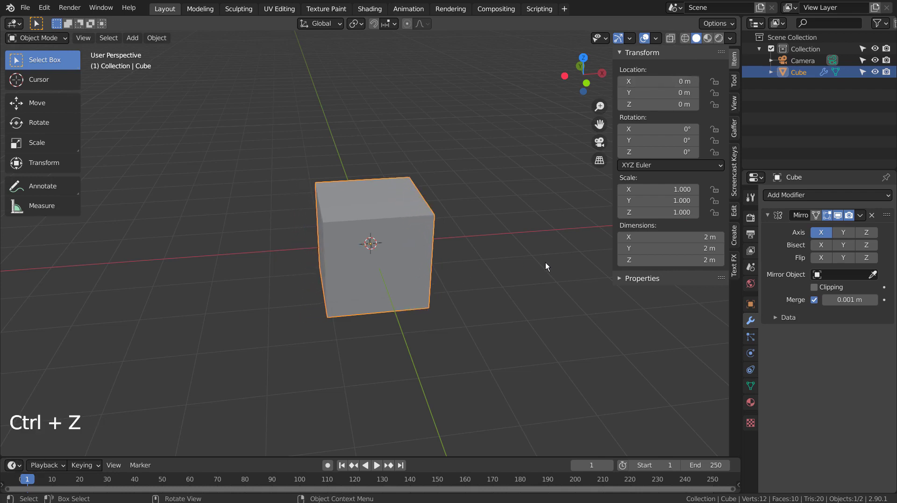
{"action": "key", "text": "Tab"}
{"action": "key", "text": "a"}
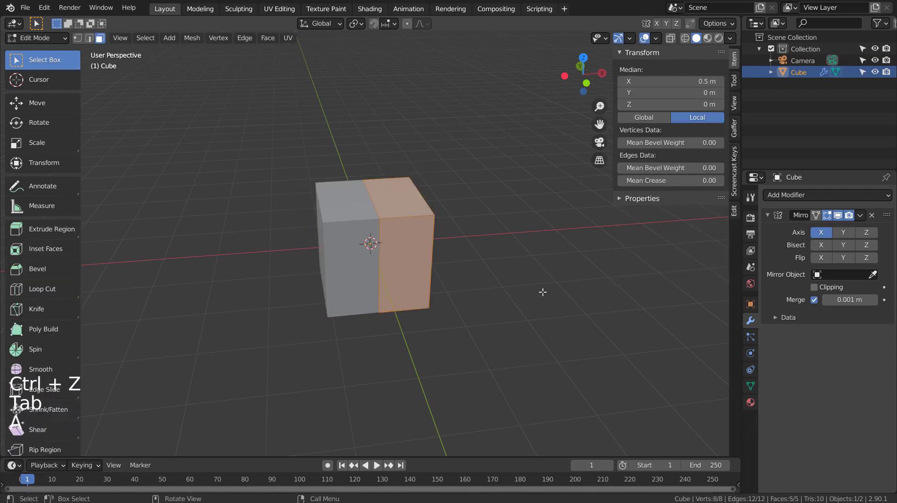
{"action": "middle_click_drag", "start_coordinate": [546, 263], "coordinate": [544, 281]}
{"action": "key", "text": "alt+a"}
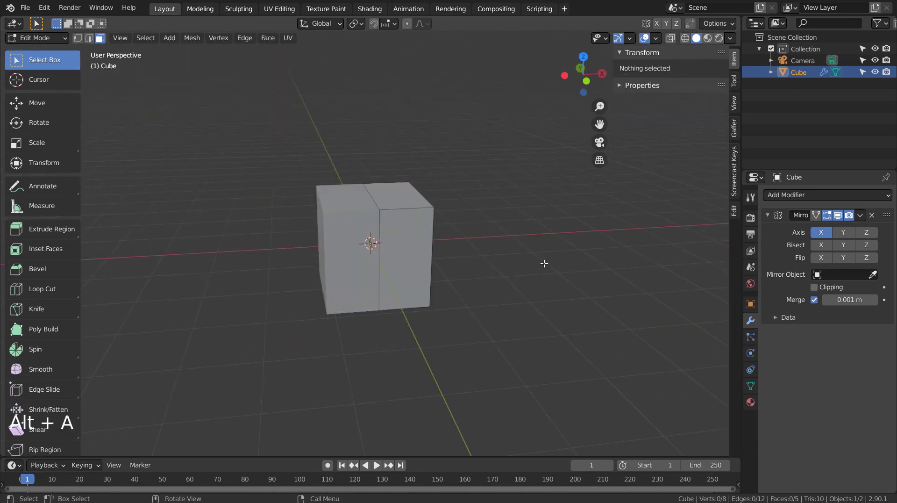
{"action": "key", "text": "a"}
{"action": "key", "text": "alt+a"}
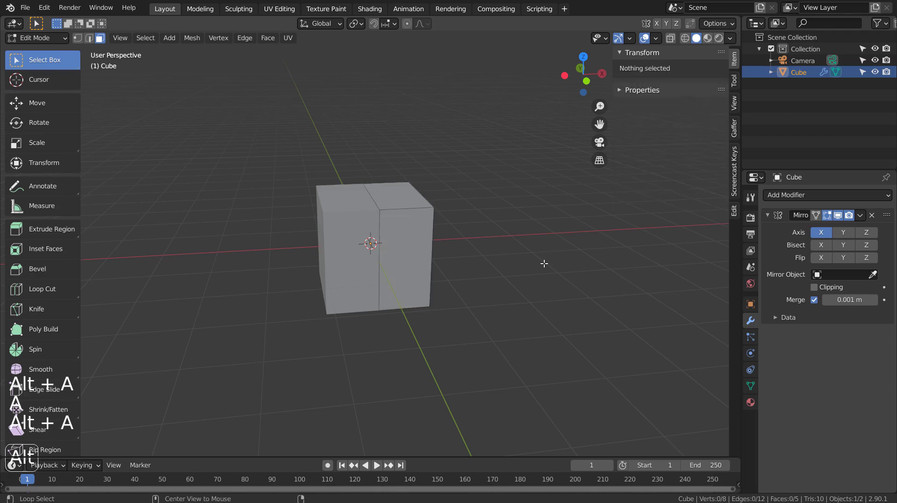
{"action": "key", "text": "a"}
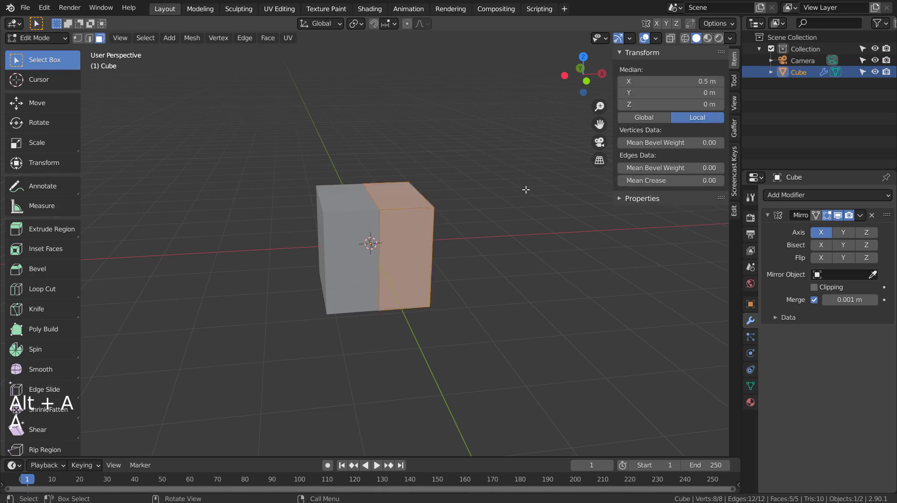
Step: Set the mesh's median X to 0.6 m, leaving a gap from its mirrored copy
{"action": "left_click_drag", "start_coordinate": [668, 81], "coordinate": [694, 81]}
{"action": "middle_click_drag", "start_coordinate": [515, 262], "coordinate": [598, 206]}
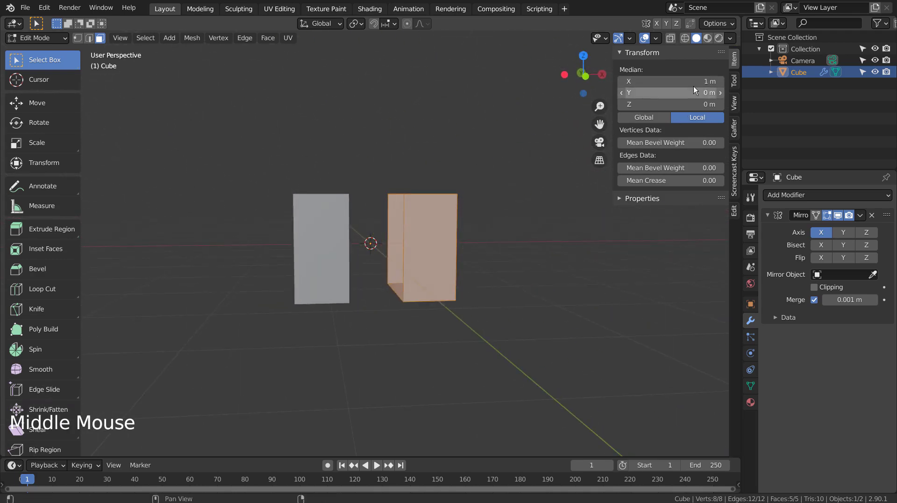
{"action": "left_click", "coordinate": [668, 82]}
{"action": "left_click_drag", "start_coordinate": [669, 81], "coordinate": [648, 81]}
{"action": "middle_click_drag", "start_coordinate": [458, 272], "coordinate": [445, 312]}
Step: Switch to the front orthographic view with see-through wireframe display
{"action": "key", "text": "KP_1"}
{"action": "key", "text": "KP_0"}
{"action": "key", "text": "KP_1"}
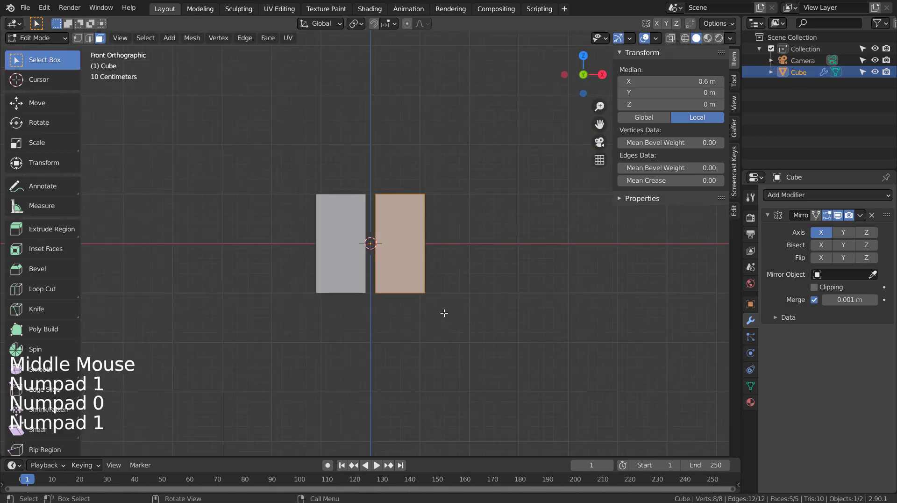
{"action": "scroll", "coordinate": [444, 311], "scroll_direction": "up", "scroll_amount": 8}
{"action": "key", "text": "shift+z"}
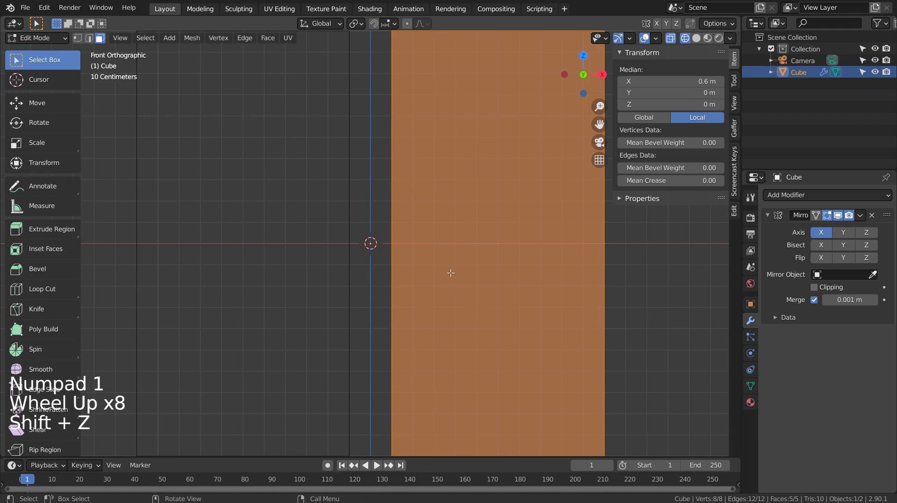
Step: Try median X 0, undo it, then nudge median X to 0.56 m
{"action": "left_click", "coordinate": [693, 81]}
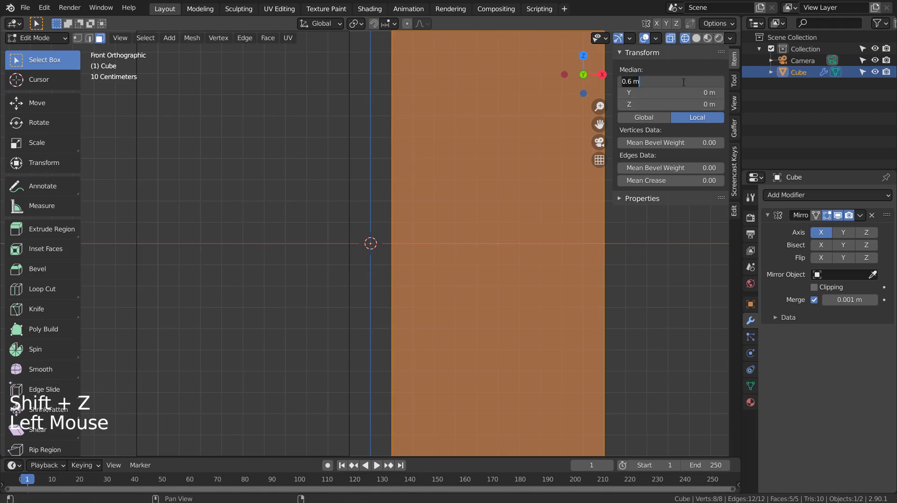
{"action": "type", "text": "0"}
{"action": "key", "text": "Return"}
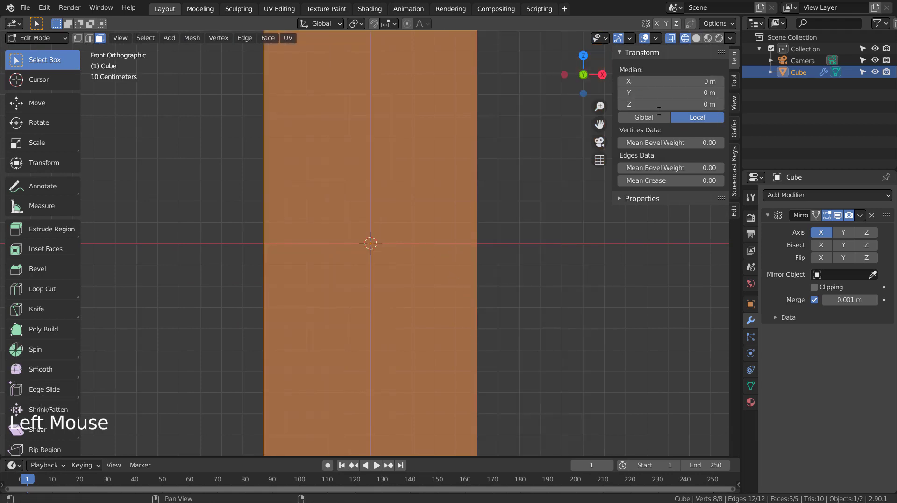
{"action": "scroll", "coordinate": [540, 207], "scroll_direction": "down", "scroll_amount": 3}
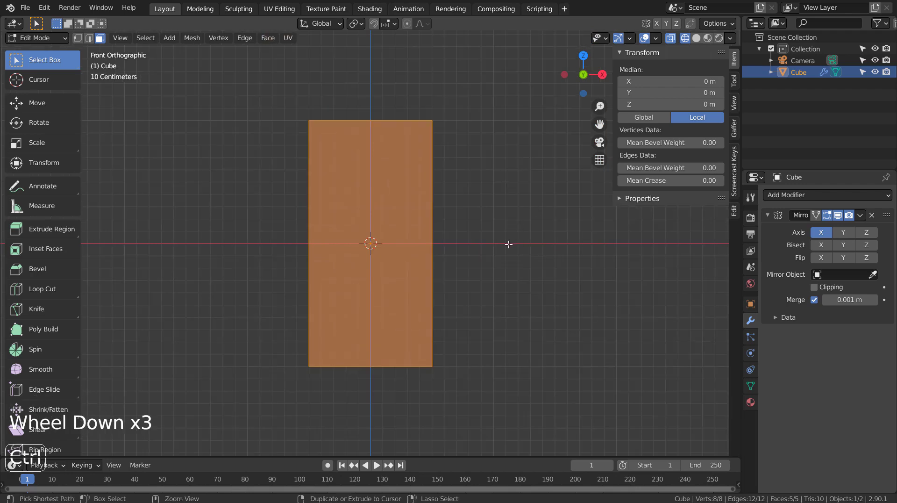
{"action": "key", "text": "ctrl+z"}
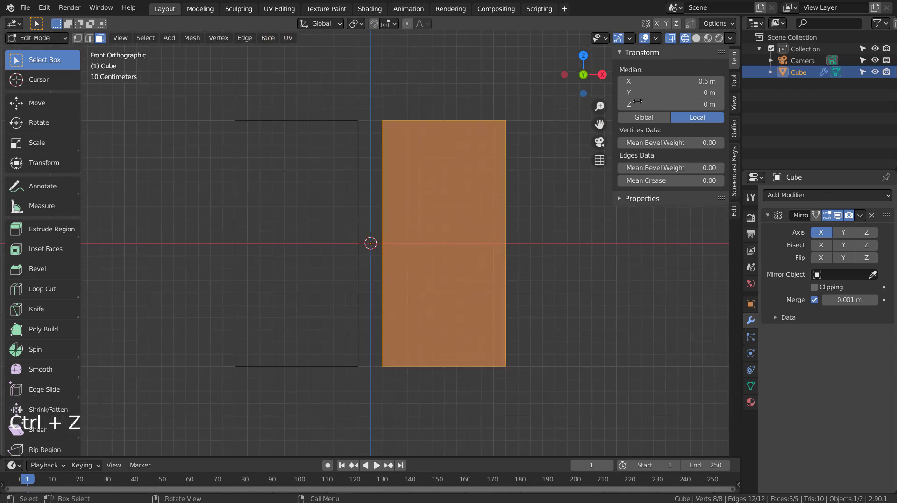
{"action": "mouse_move", "coordinate": [672, 82]}
{"action": "left_mouse_down", "text": "shift"}
{"action": "mouse_move", "coordinate": [642, 81]}
{"action": "mouse_move", "coordinate": [669, 81]}
{"action": "left_mouse_up", "text": "shift"}
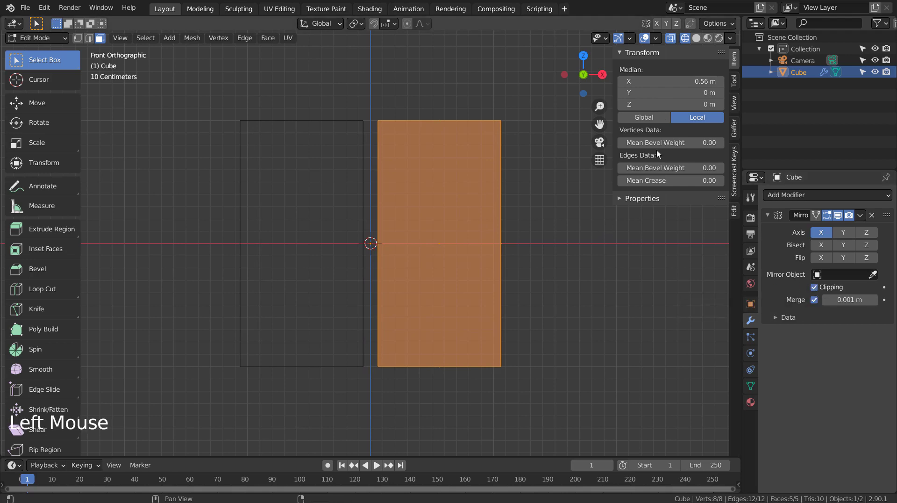
Step: Slide the selected face along X toward the centre and inspect it in Object Mode
{"action": "key", "text": "g"}
{"action": "key", "text": "x"}
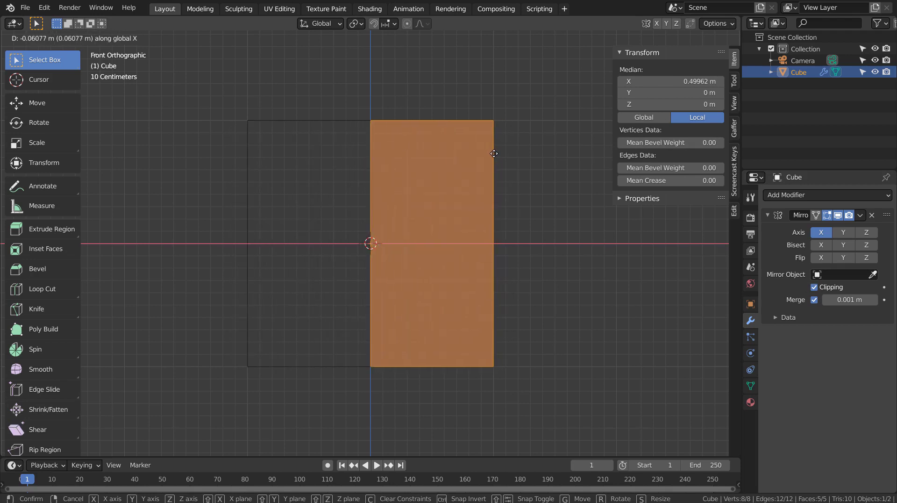
{"action": "left_click", "coordinate": [492, 153]}
{"action": "mouse_move", "coordinate": [552, 233]}
{"action": "middle_mouse_down"}
{"action": "mouse_move", "coordinate": [519, 254]}
{"action": "mouse_move", "coordinate": [457, 266]}
{"action": "mouse_move", "coordinate": [434, 288]}
{"action": "mouse_move", "coordinate": [504, 228]}
{"action": "mouse_move", "coordinate": [546, 172]}
{"action": "mouse_move", "coordinate": [497, 211]}
{"action": "mouse_move", "coordinate": [459, 266]}
{"action": "mouse_move", "coordinate": [489, 251]}
{"action": "mouse_move", "coordinate": [439, 245]}
{"action": "mouse_move", "coordinate": [464, 240]}
{"action": "middle_mouse_up"}
{"action": "key", "text": "Tab"}
{"action": "key", "text": "shift+z"}
Step: Undo repeatedly until the Mirror modifier is gone and view from the front
{"action": "key", "text": "ctrl+z"}
{"action": "key", "text": "ctrl+z"}
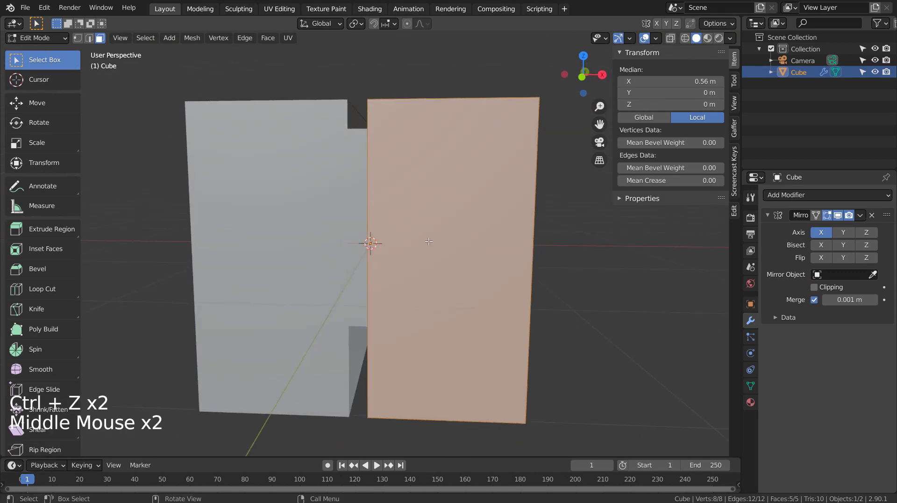
{"action": "key", "text": "Tab"}
{"action": "middle_click_drag", "start_coordinate": [464, 246], "coordinate": [472, 243]}
{"action": "key", "text": "ctrl+z"}
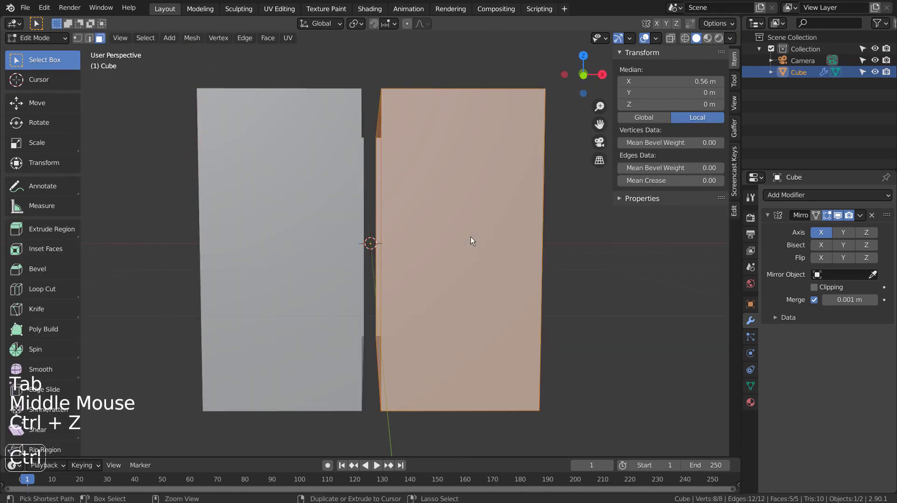
{"action": "key", "text": "ctrl+z"}
{"action": "key", "text": "ctrl+z"}
{"action": "key", "text": "ctrl+z"}
{"action": "key", "text": "ctrl+z"}
{"action": "key", "text": "ctrl+z"}
{"action": "key", "text": "ctrl+z"}
{"action": "key", "text": "ctrl+z"}
{"action": "key", "text": "ctrl+z"}
{"action": "key", "text": "ctrl+z"}
{"action": "key", "text": "ctrl+z"}
{"action": "key", "text": "ctrl+z"}
{"action": "key", "text": "KP_1"}
{"action": "key", "text": "ctrl+z"}
{"action": "key", "text": "ctrl+z"}
{"action": "key", "text": "ctrl+z"}
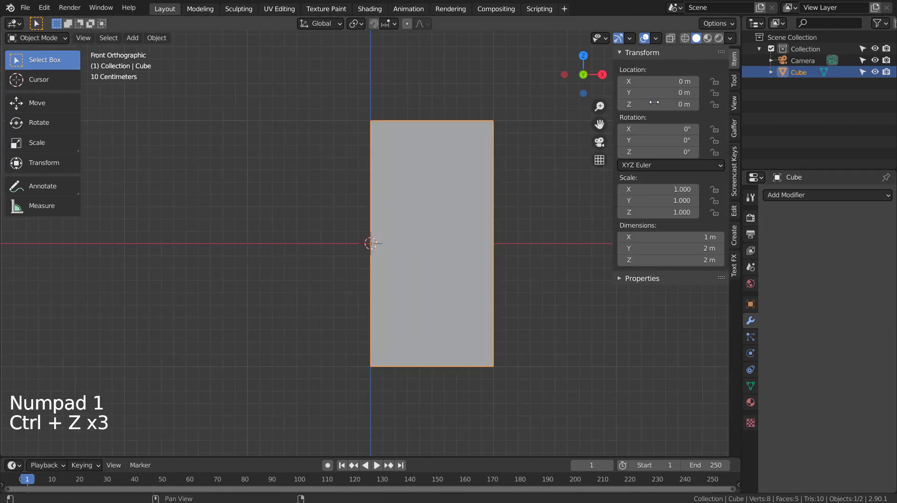
Step: Add three evenly spaced horizontal loop cuts to the half-cube
{"action": "key", "text": "Tab"}
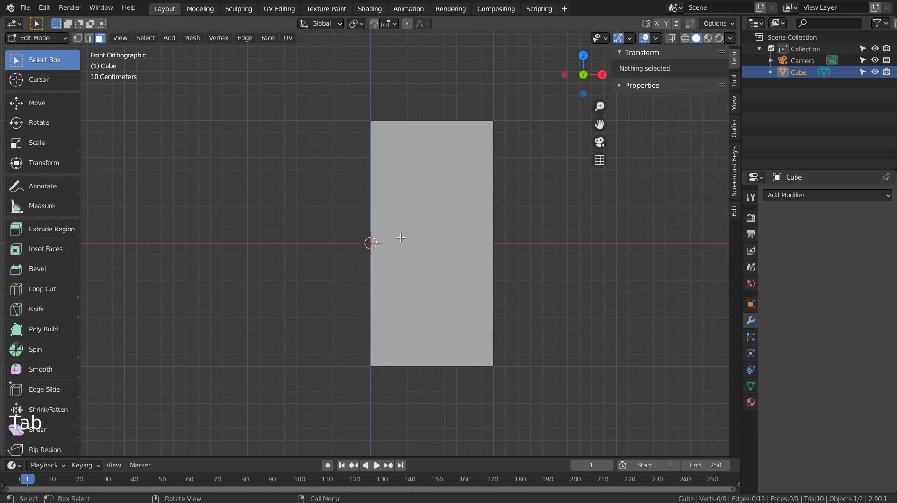
{"action": "key", "text": "ctrl+r"}
{"action": "scroll", "coordinate": [373, 226], "scroll_direction": "up", "scroll_amount": 2}
{"action": "left_click", "coordinate": [373, 225]}
{"action": "right_click", "coordinate": [373, 226]}
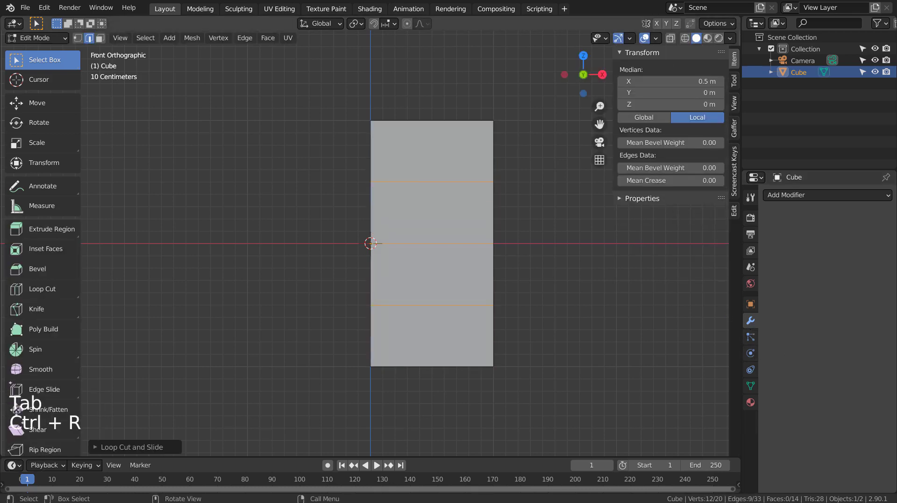
{"action": "middle_click_drag", "start_coordinate": [373, 225], "coordinate": [467, 272]}
Step: Pull two pairs of centre-edge vertices outward along X to form a jagged edge
{"action": "key", "text": "1"}
{"action": "left_click", "coordinate": [411, 196]}
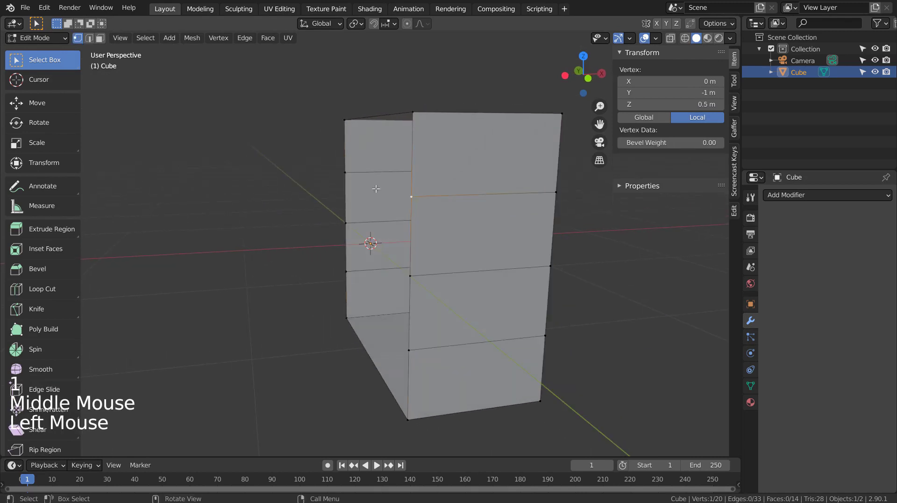
{"action": "left_click", "coordinate": [345, 171], "text": "shift"}
{"action": "key", "text": "g"}
{"action": "left_click", "coordinate": [426, 287]}
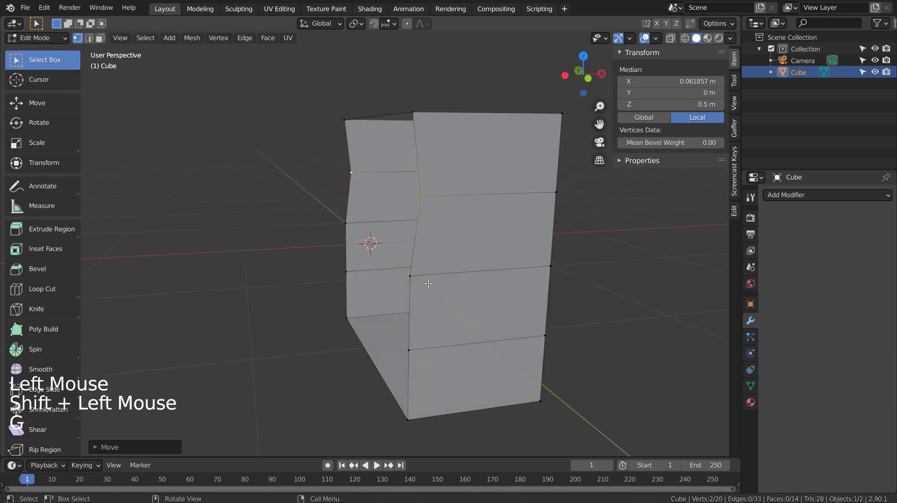
{"action": "left_click", "coordinate": [410, 349]}
{"action": "left_click", "coordinate": [346, 271], "text": "shift"}
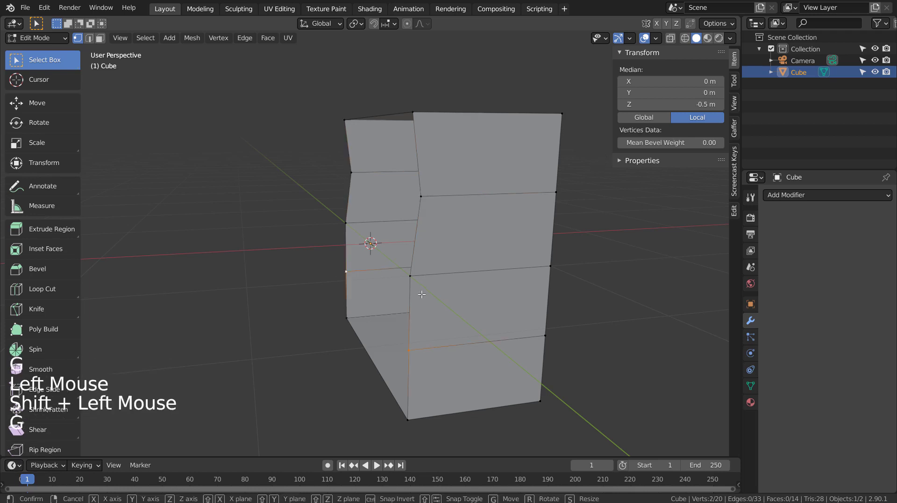
{"action": "key", "text": "g"}
{"action": "left_click", "coordinate": [438, 293]}
{"action": "key", "text": "KP_1"}
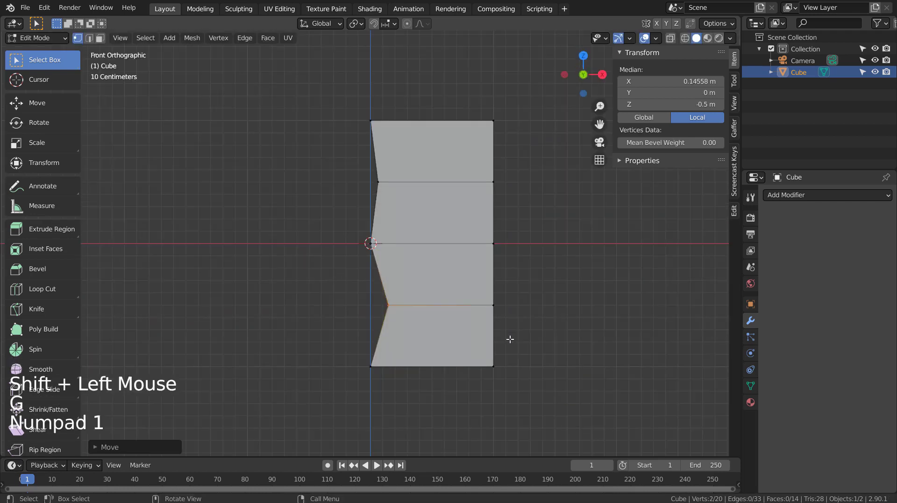
{"action": "left_click", "coordinate": [497, 318]}
{"action": "key", "text": "Tab"}
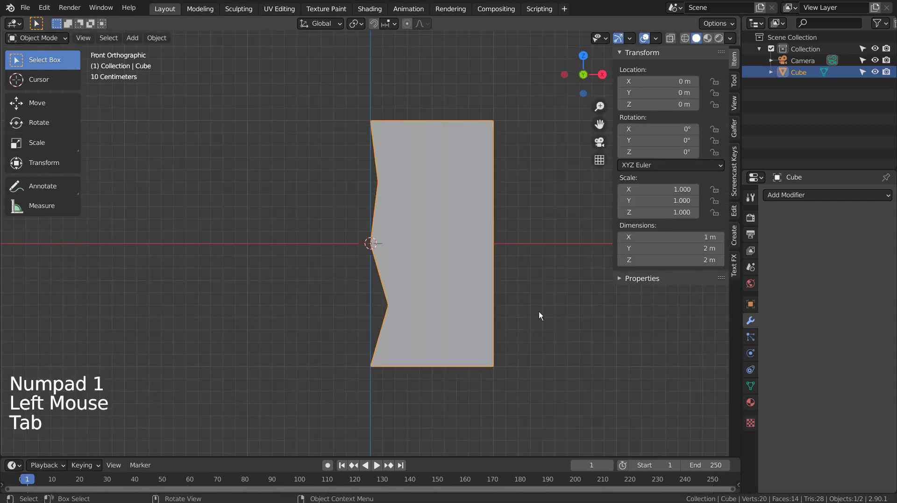
Step: Add a Mirror modifier to the jagged half and enable Clipping
{"action": "left_click", "coordinate": [818, 195]}
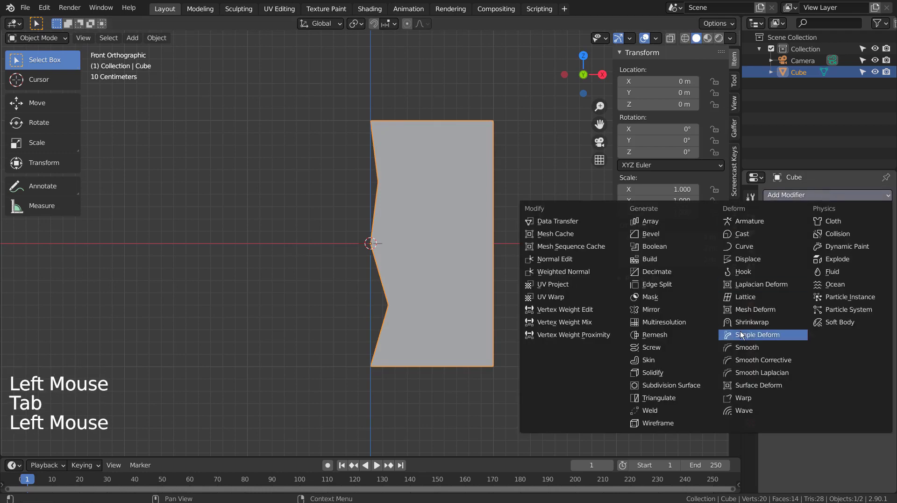
{"action": "left_click", "coordinate": [675, 310]}
{"action": "left_click", "coordinate": [816, 286]}
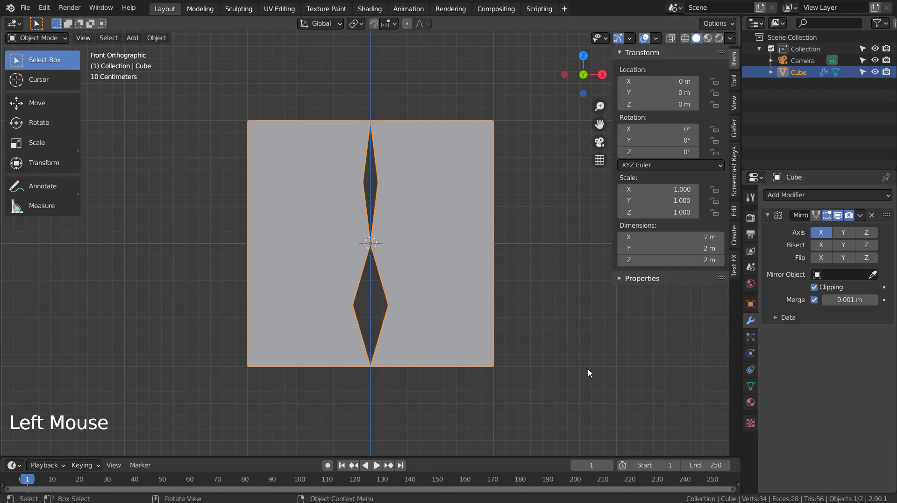
Step: Slide the whole mesh along X toward the centre so its vertices clip to the mirror plane
{"action": "key", "text": "Tab"}
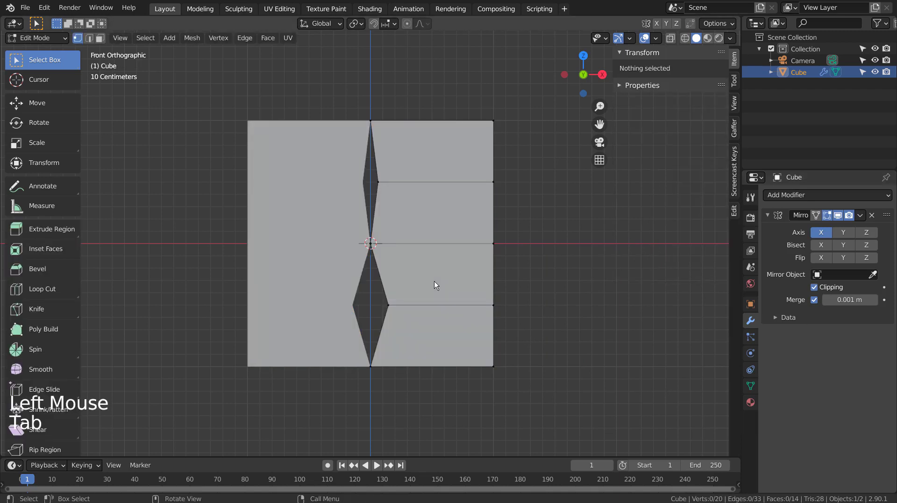
{"action": "key", "text": "a"}
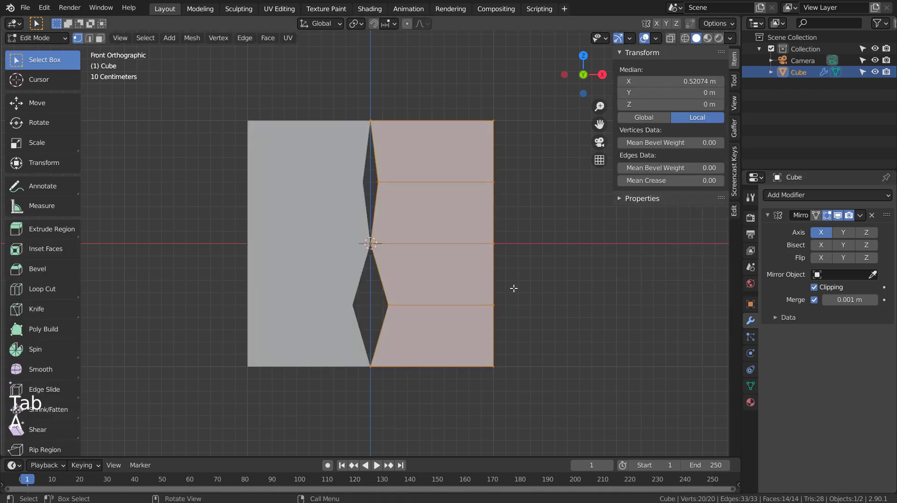
{"action": "key", "text": "g"}
{"action": "key", "text": "x"}
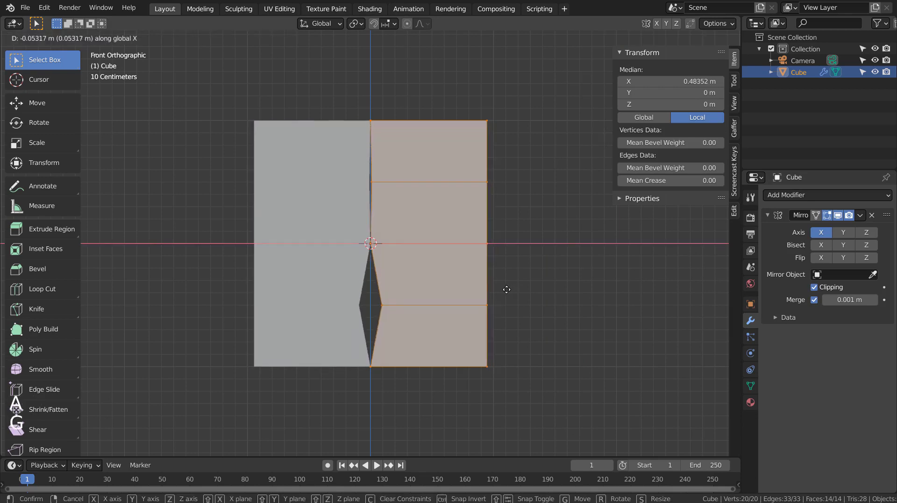
{"action": "left_click", "coordinate": [491, 291]}
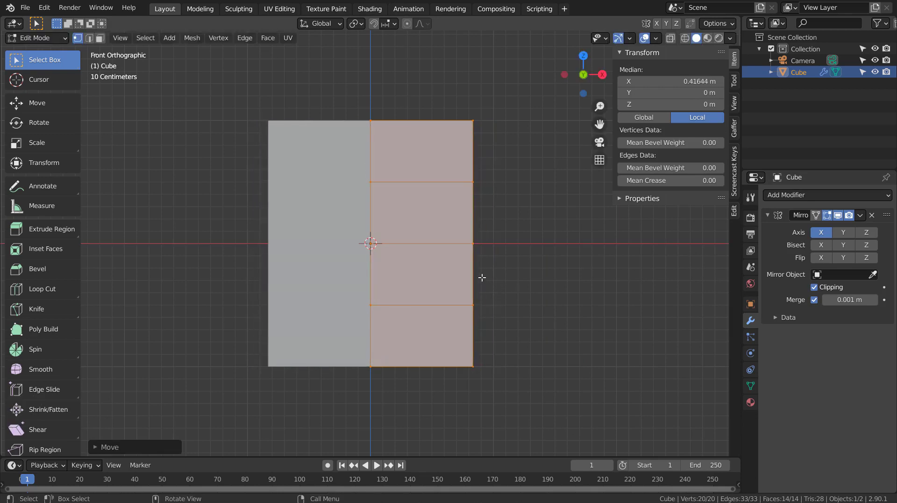
Step: Scale the object along X and inspect the mirrored result in wireframe
{"action": "key", "text": "Tab"}
{"action": "key", "text": "shift+z"}
{"action": "middle_click_drag", "start_coordinate": [482, 277], "coordinate": [483, 299]}
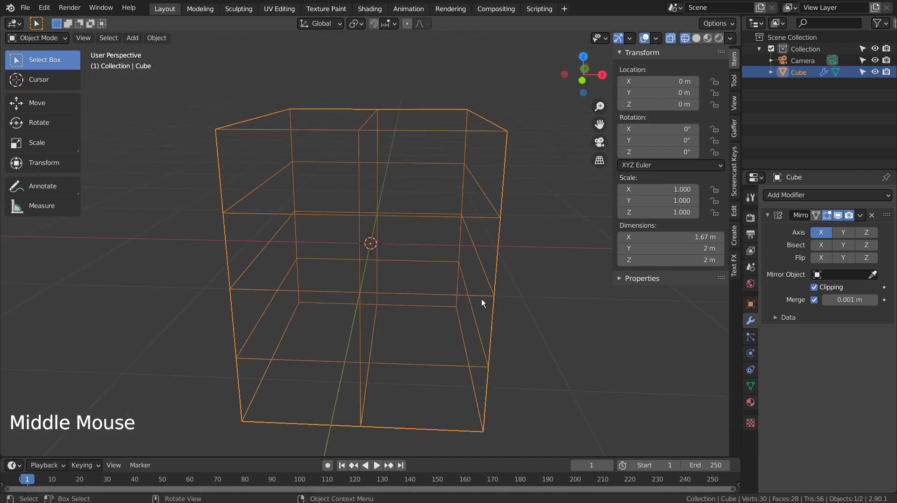
{"action": "key", "text": "s"}
{"action": "key", "text": "x"}
{"action": "left_click", "coordinate": [531, 294]}
{"action": "key", "text": "Tab"}
{"action": "mouse_move", "coordinate": [501, 327]}
{"action": "middle_mouse_down"}
{"action": "mouse_move", "coordinate": [384, 378]}
{"action": "mouse_move", "coordinate": [465, 265]}
{"action": "mouse_move", "coordinate": [470, 373]}
{"action": "middle_mouse_up"}
{"action": "key", "text": "shift+z"}
Step: Delete the previous cube and switch to the front orthographic view
{"action": "key", "text": "Tab"}
{"action": "key", "text": "x"}
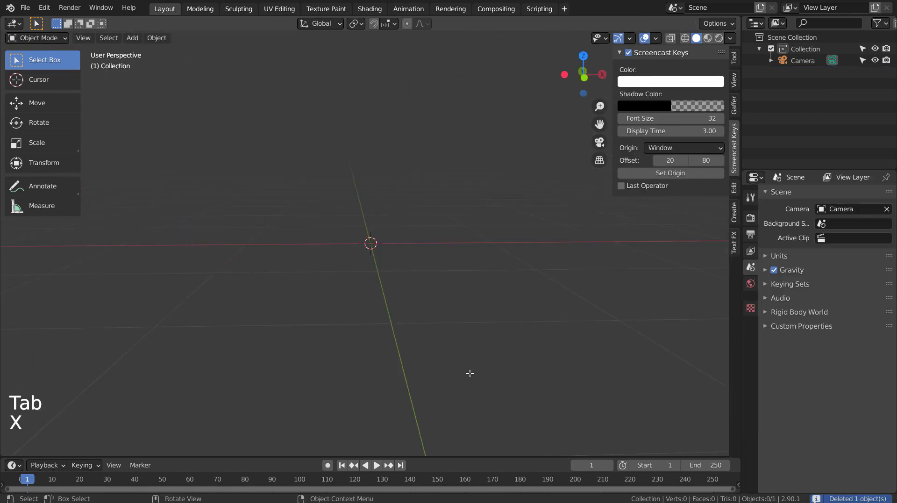
{"action": "middle_click_drag", "start_coordinate": [470, 373], "coordinate": [419, 296]}
{"action": "key", "text": "KP_1"}
Step: Add a new cube and split it with five evenly spaced vertical edge loops
{"action": "key", "text": "shift+a"}
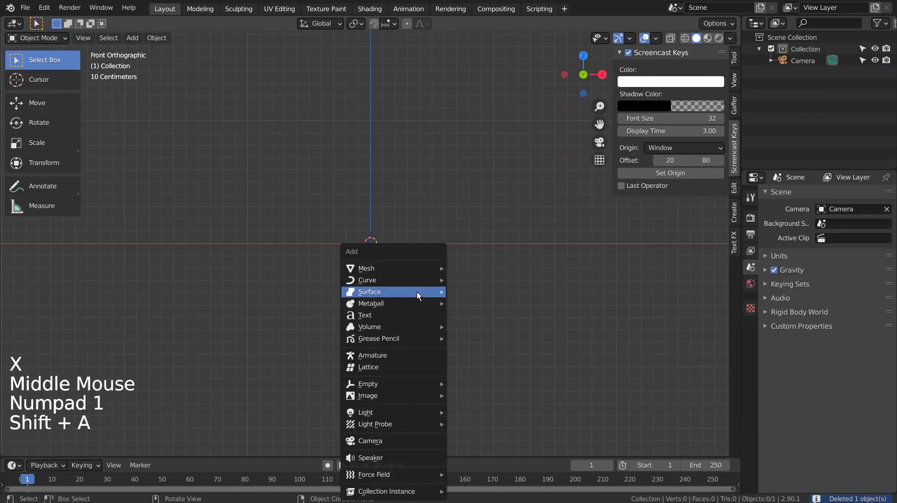
{"action": "mouse_move", "coordinate": [415, 269]}
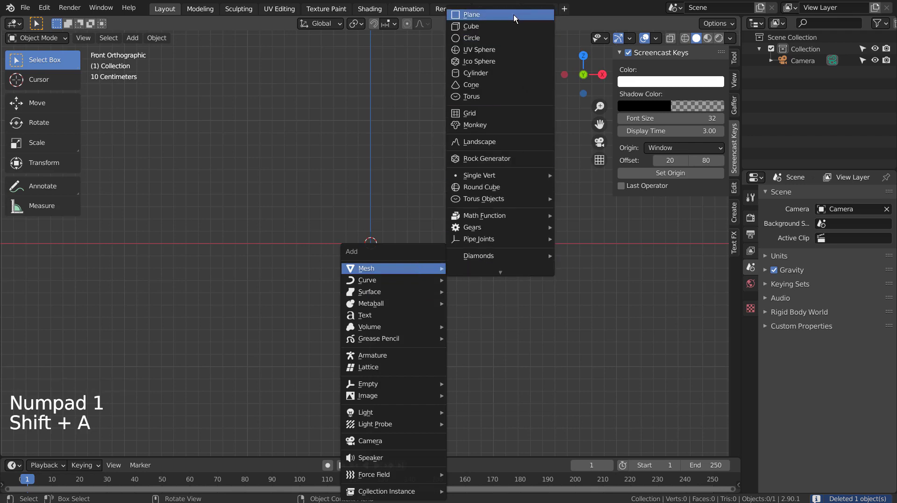
{"action": "left_click", "coordinate": [511, 26]}
{"action": "key", "text": "Tab"}
{"action": "key", "text": "ctrl+r"}
{"action": "scroll", "coordinate": [372, 134], "scroll_direction": "up", "scroll_amount": 3}
{"action": "left_click", "coordinate": [372, 128]}
{"action": "right_click", "coordinate": [373, 126]}
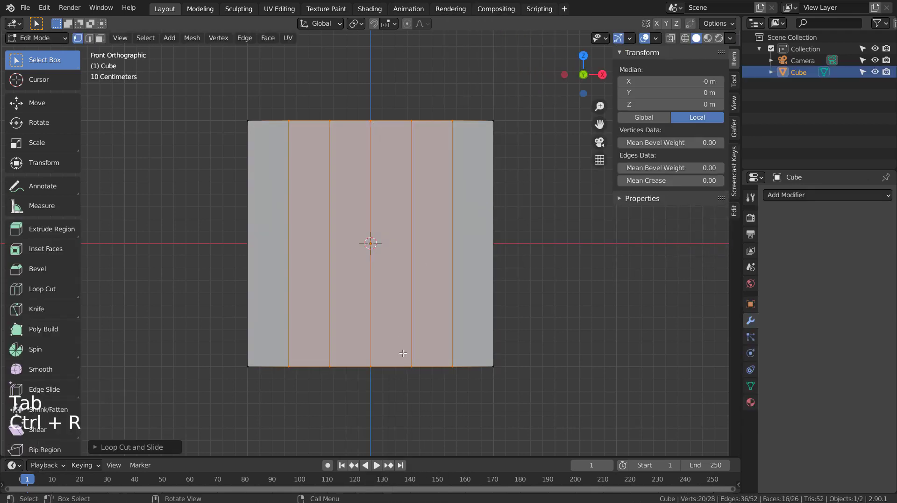
Step: In vertex mode with X-ray on, raise the bottom-middle vertex and the one right of it
{"action": "key", "text": "1"}
{"action": "key", "text": "shift+z"}
{"action": "left_click", "coordinate": [386, 360]}
{"action": "key", "text": "b"}
{"action": "left_click_drag", "start_coordinate": [357, 353], "coordinate": [386, 395]}
{"action": "key", "text": "g"}
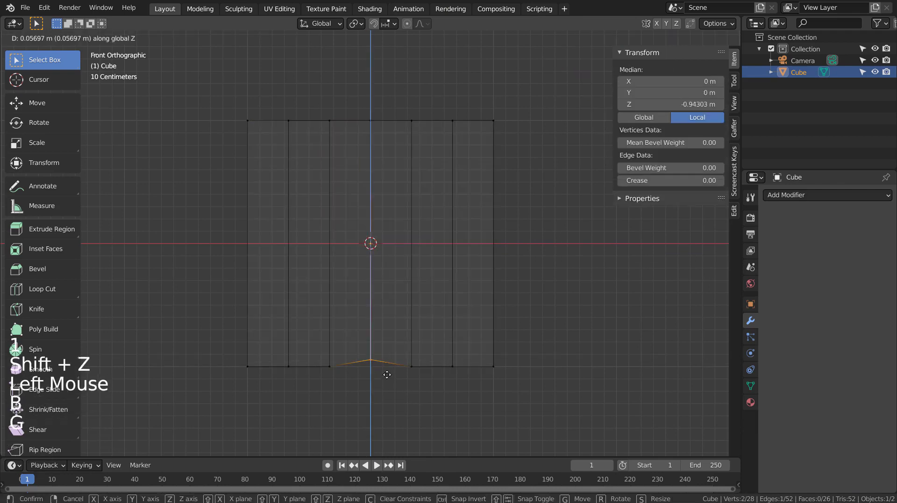
{"action": "left_click", "coordinate": [441, 393]}
{"action": "left_click", "coordinate": [441, 392]}
{"action": "key", "text": "b"}
{"action": "left_click_drag", "start_coordinate": [402, 352], "coordinate": [423, 374]}
{"action": "key", "text": "g"}
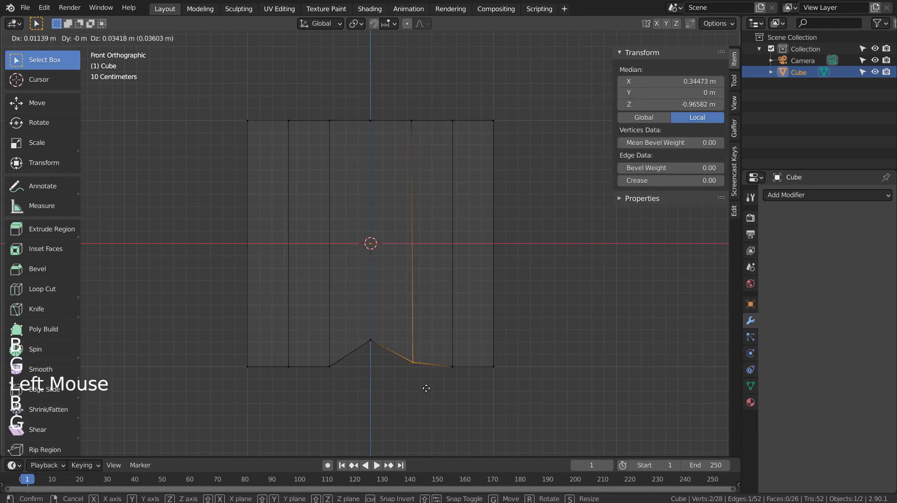
{"action": "left_click", "coordinate": [426, 384]}
Step: Raise the bottom vertex left of middle and the lower-left vertex to form the uneven peak
{"action": "left_click", "coordinate": [423, 384]}
{"action": "key", "text": "b"}
{"action": "left_click_drag", "start_coordinate": [315, 344], "coordinate": [352, 390]}
{"action": "key", "text": "g"}
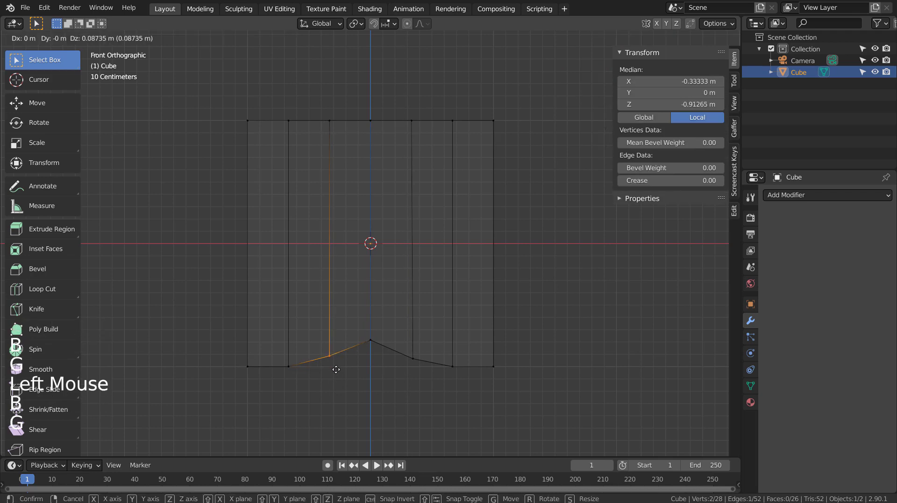
{"action": "left_click", "coordinate": [336, 369]}
{"action": "left_click", "coordinate": [264, 335]}
{"action": "key", "text": "b"}
{"action": "left_click_drag", "start_coordinate": [265, 334], "coordinate": [301, 381]}
{"action": "key", "text": "g"}
{"action": "left_click", "coordinate": [321, 378]}
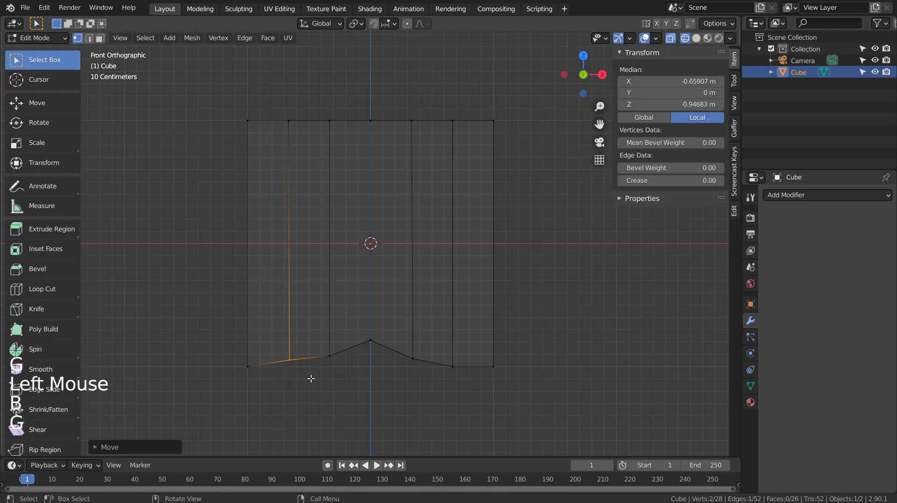
{"action": "left_click", "coordinate": [540, 364]}
{"action": "mouse_move", "coordinate": [484, 368]}
{"action": "middle_mouse_down"}
{"action": "mouse_move", "coordinate": [377, 381]}
{"action": "mouse_move", "coordinate": [377, 363]}
{"action": "mouse_move", "coordinate": [521, 344]}
{"action": "mouse_move", "coordinate": [493, 304]}
{"action": "mouse_move", "coordinate": [437, 315]}
{"action": "mouse_move", "coordinate": [403, 347]}
{"action": "mouse_move", "coordinate": [485, 349]}
{"action": "middle_mouse_up"}
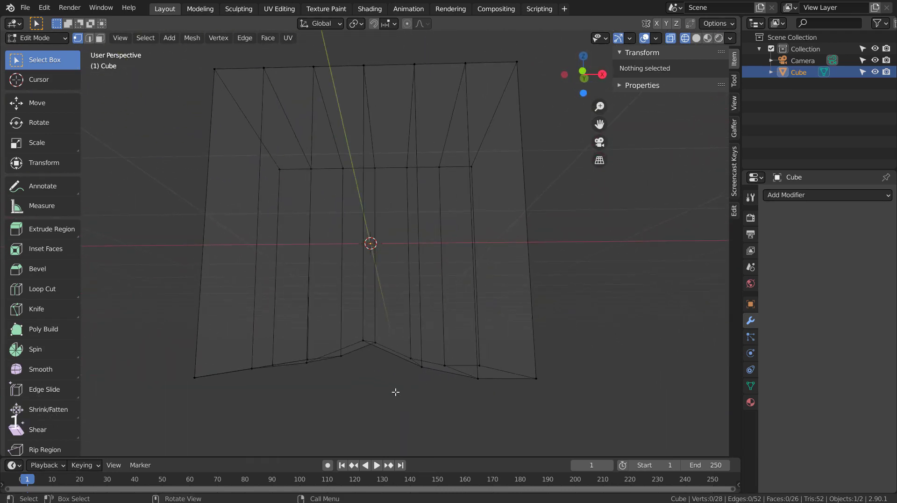
Step: Select all bottom vertices and scale them to 0 on Z to level them
{"action": "key", "text": "KP_1"}
{"action": "key", "text": "KP_1"}
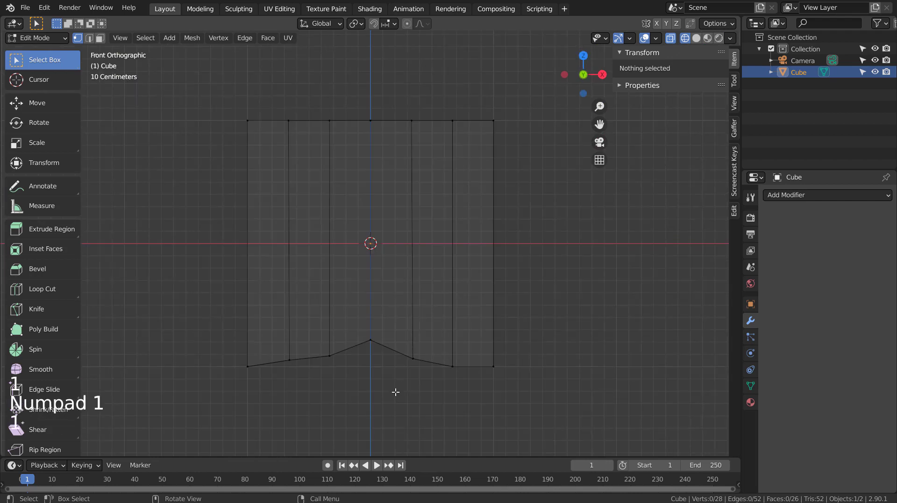
{"action": "left_click", "coordinate": [396, 392]}
{"action": "key", "text": "b"}
{"action": "left_click_drag", "start_coordinate": [205, 315], "coordinate": [577, 391]}
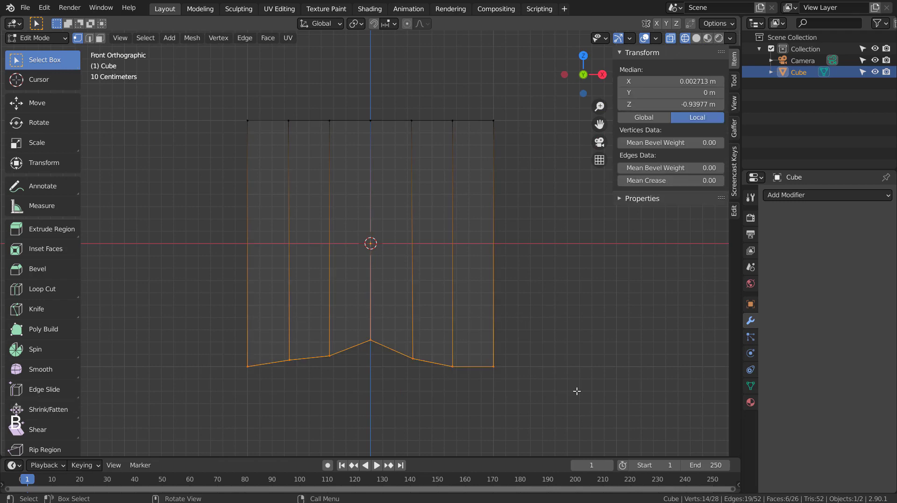
{"action": "mouse_move", "coordinate": [577, 391]}
{"action": "middle_mouse_down"}
{"action": "mouse_move", "coordinate": [435, 400]}
{"action": "mouse_move", "coordinate": [322, 382]}
{"action": "mouse_move", "coordinate": [369, 328]}
{"action": "mouse_move", "coordinate": [444, 355]}
{"action": "mouse_move", "coordinate": [570, 378]}
{"action": "middle_mouse_up"}
{"action": "key", "text": "s"}
{"action": "key", "text": "z"}
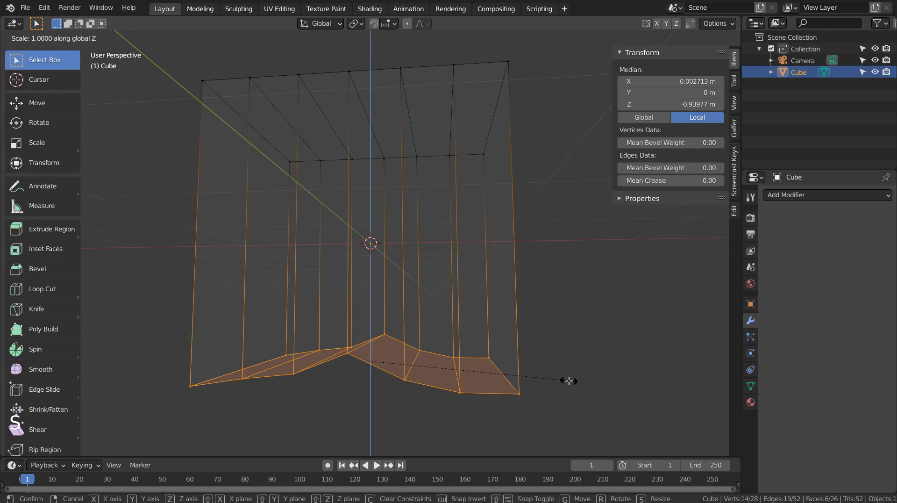
{"action": "key", "text": "0"}
{"action": "key", "text": "Return"}
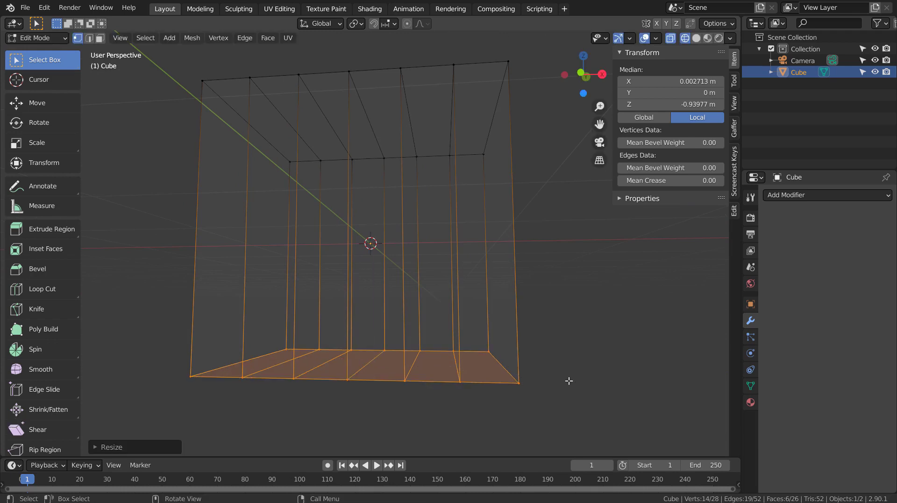
Step: Undo the flattening, then redo S Z 0 to level the bottom edge again
{"action": "key", "text": "KP_1"}
{"action": "key", "text": "ctrl+z"}
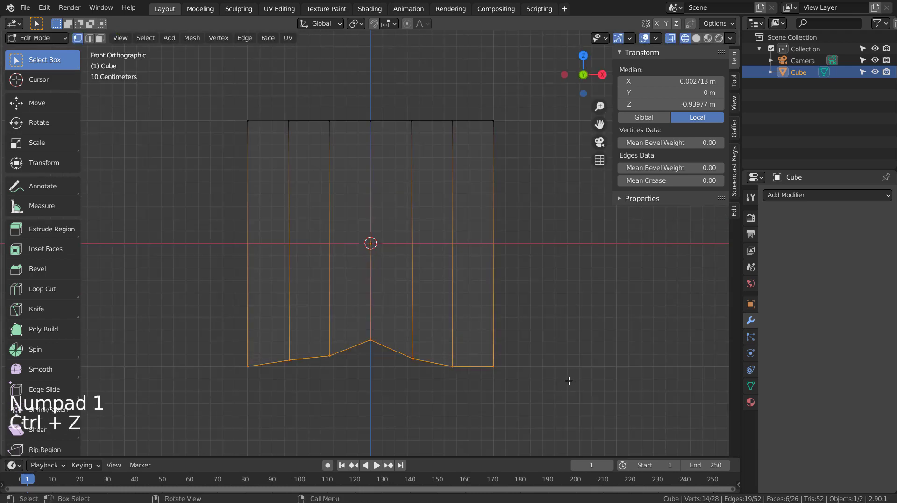
{"action": "key", "text": "s"}
{"action": "key", "text": "z"}
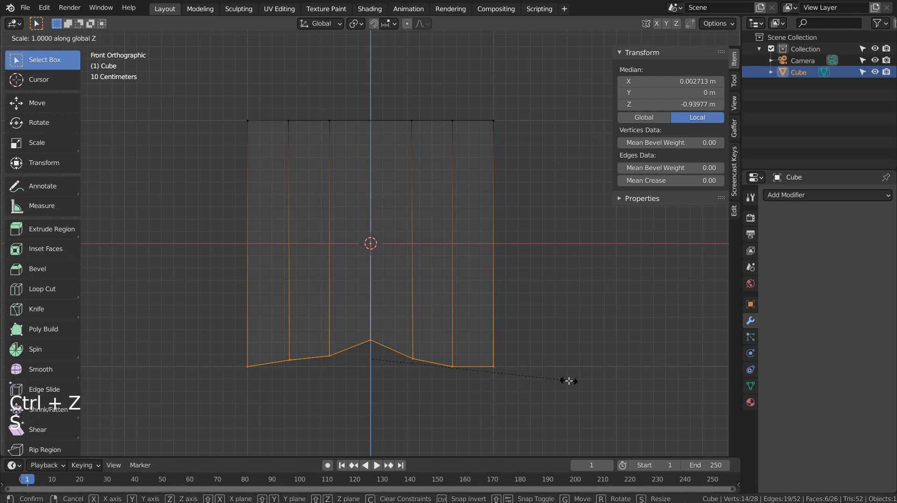
{"action": "key", "text": "0"}
{"action": "key", "text": "Return"}
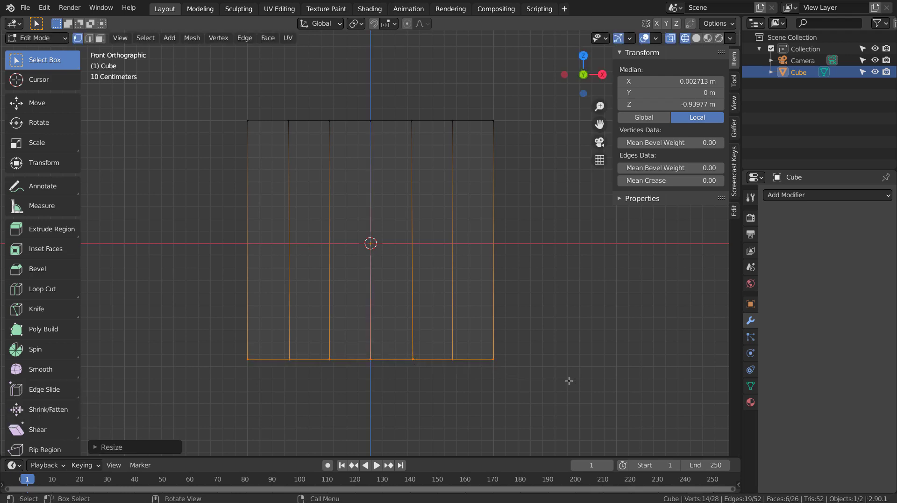
Step: Rotate the whole cube -90° about Y in object mode
{"action": "key", "text": "Tab"}
{"action": "middle_click_drag", "start_coordinate": [570, 382], "coordinate": [551, 382]}
{"action": "key", "text": "KP_1"}
{"action": "key", "text": "r"}
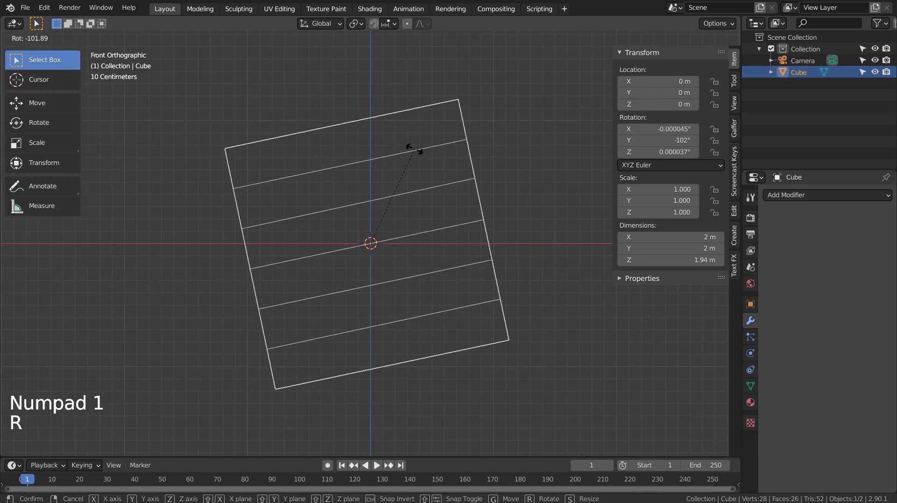
{"action": "left_click", "coordinate": [458, 184]}
Step: Push an upper and a lower right-edge vertex inward to cut two notches
{"action": "key", "text": "Tab"}
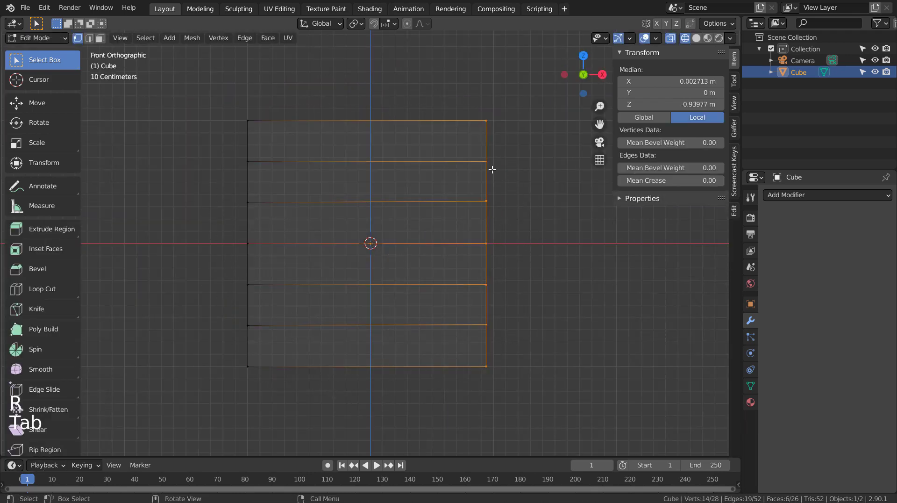
{"action": "left_click", "coordinate": [527, 164]}
{"action": "left_click", "coordinate": [496, 164]}
{"action": "key", "text": "b"}
{"action": "left_click_drag", "start_coordinate": [452, 144], "coordinate": [497, 173]}
{"action": "key", "text": "g"}
{"action": "left_click", "coordinate": [430, 170]}
{"action": "left_click", "coordinate": [481, 244]}
{"action": "left_click_drag", "start_coordinate": [476, 244], "coordinate": [519, 304]}
{"action": "key", "text": "g"}
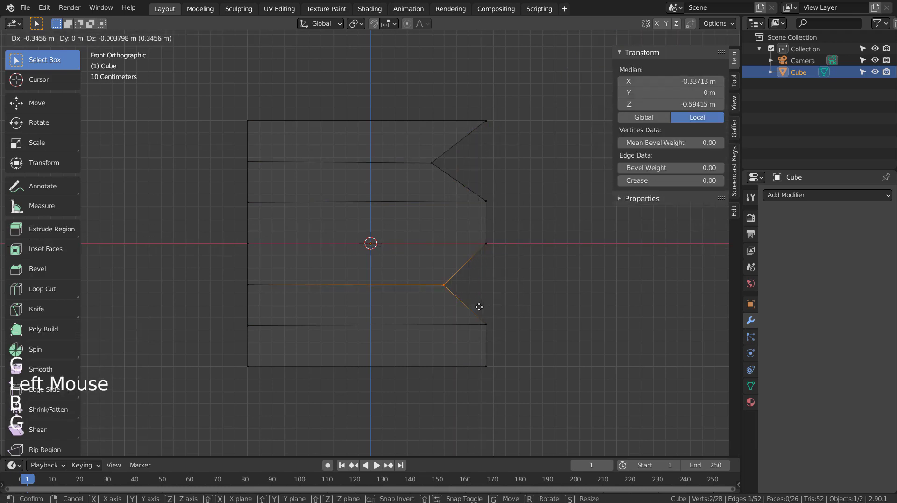
{"action": "left_click", "coordinate": [480, 307]}
{"action": "key", "text": "Tab"}
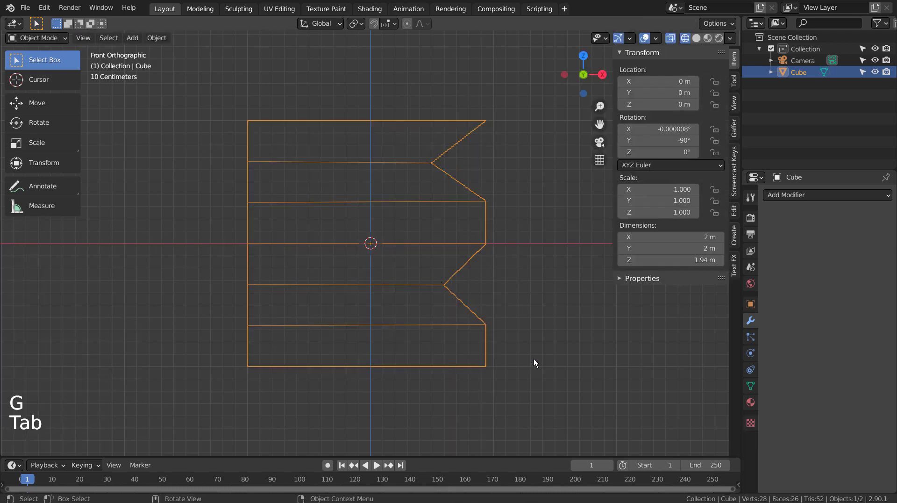
Step: Try flattening the right-side vertices with S X 0, then undo to restore the notches
{"action": "key", "text": "Tab"}
{"action": "left_click", "coordinate": [477, 195]}
{"action": "key", "text": "b"}
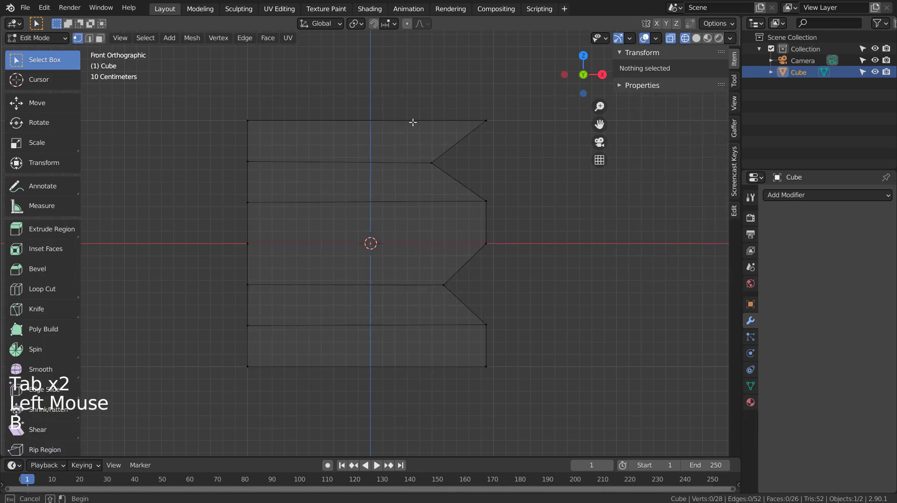
{"action": "left_click_drag", "start_coordinate": [403, 93], "coordinate": [529, 409]}
{"action": "key", "text": "s"}
{"action": "key", "text": "x"}
{"action": "key", "text": "0"}
{"action": "left_click", "coordinate": [529, 409]}
{"action": "key", "text": "ctrl+z"}
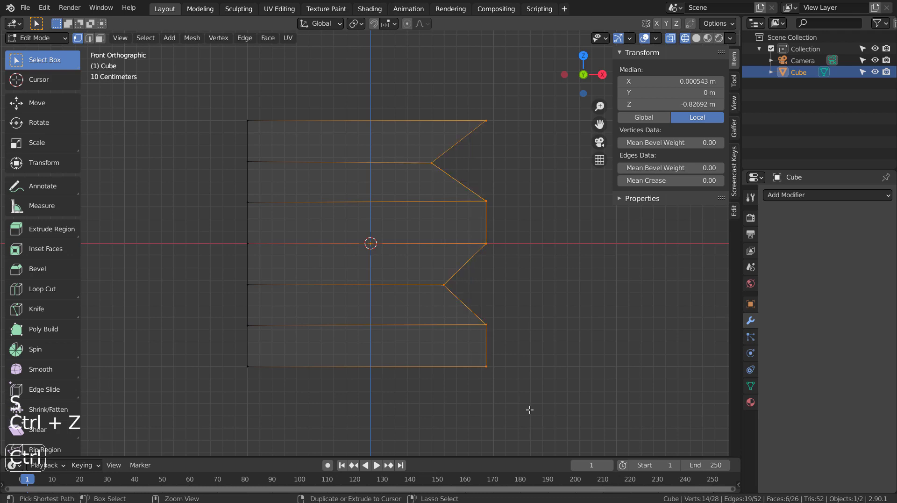
{"action": "key", "text": "Tab"}
Step: Rotate the cube to -180° on Y and flatten the notched vertices with S Z 0
{"action": "key", "text": "ctrl+r"}
{"action": "key", "text": "r"}
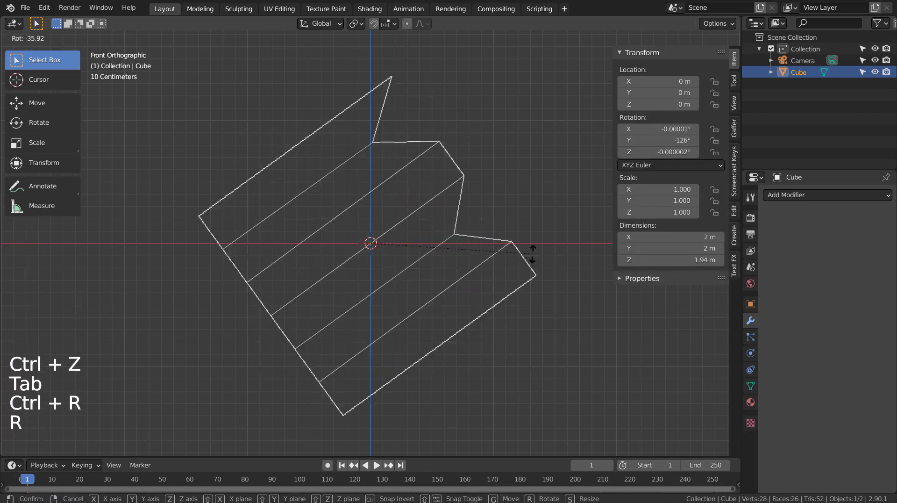
{"action": "left_click", "coordinate": [448, 162], "text": "ctrl"}
{"action": "key", "text": "Tab"}
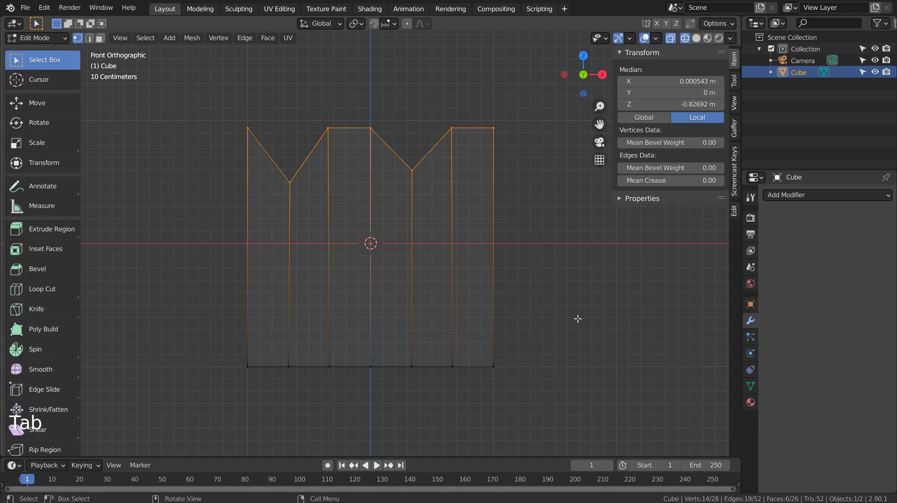
{"action": "key", "text": "s"}
{"action": "key", "text": "z"}
{"action": "key", "text": "0"}
{"action": "key", "text": "Return"}
{"action": "key", "text": "Tab"}
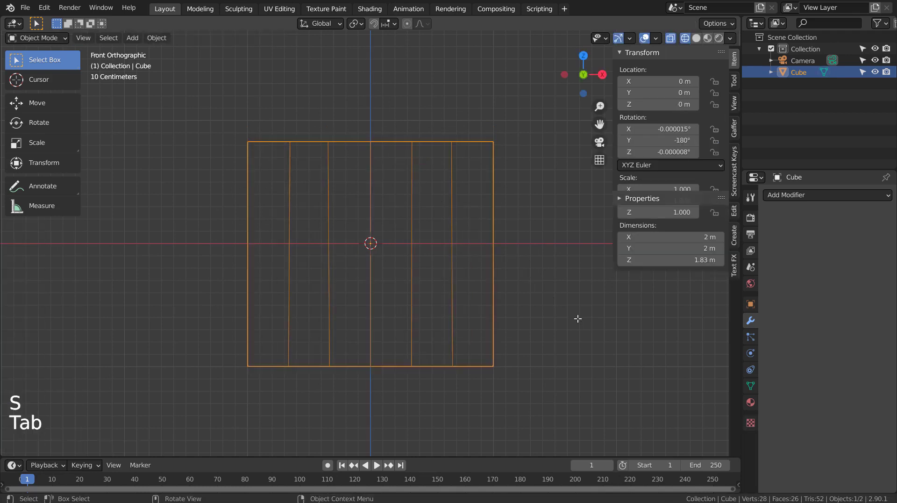
{"action": "middle_click_drag", "start_coordinate": [579, 316], "coordinate": [645, 377]}
Step: Replace the cube with a new UV sphere, viewed from the front
{"action": "key", "text": "x"}
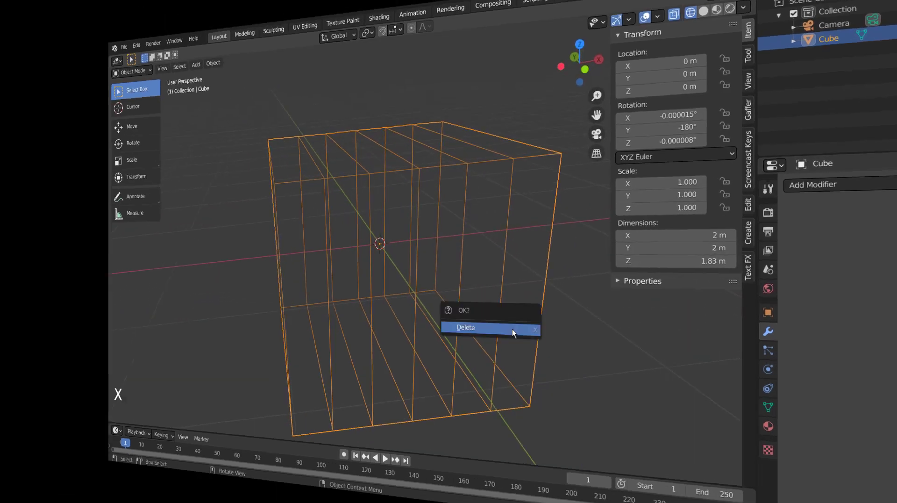
{"action": "left_click", "coordinate": [495, 329]}
{"action": "key", "text": "shift+a"}
{"action": "mouse_move", "coordinate": [451, 257]}
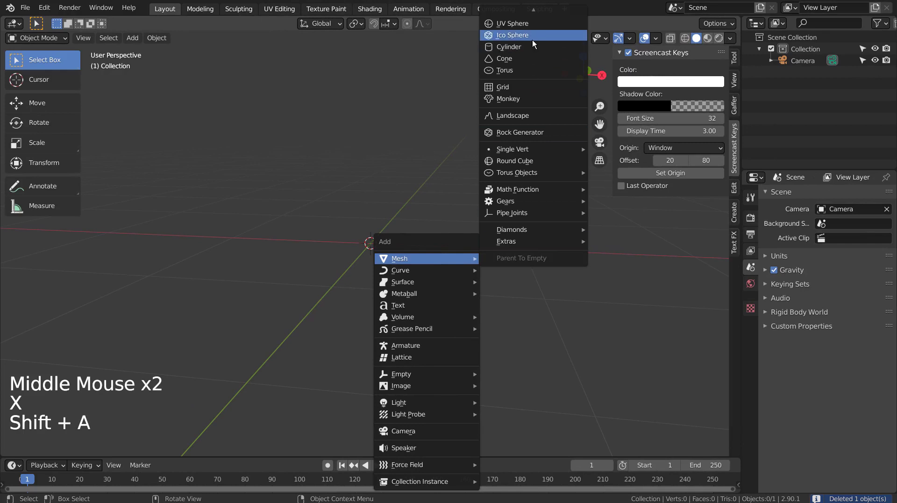
{"action": "left_click", "coordinate": [533, 23]}
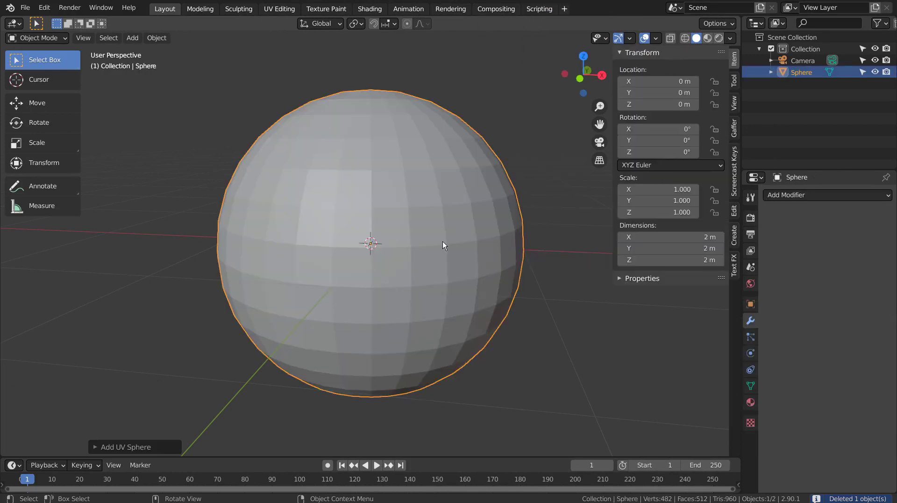
{"action": "key", "text": "KP_1"}
Step: Delete the sphere's left-half faces and add a level-3 Subdivision Surface
{"action": "key", "text": "Tab"}
{"action": "key", "text": "shift+z"}
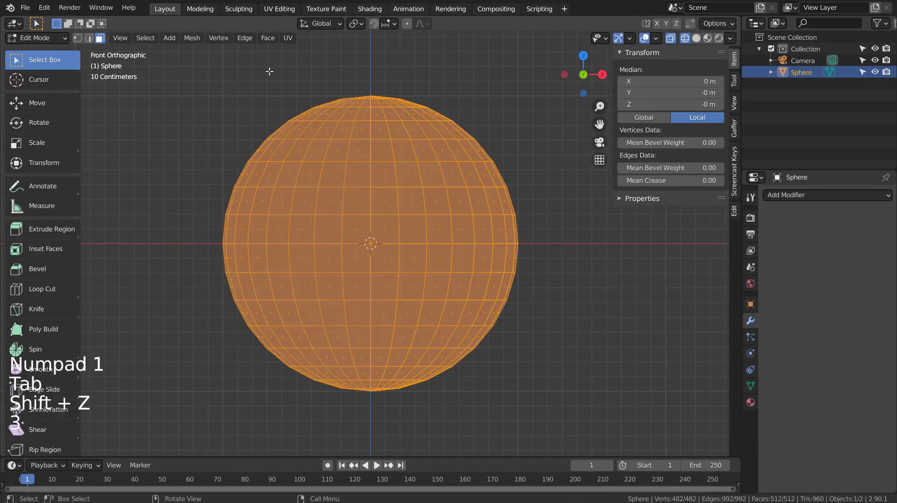
{"action": "key", "text": "3"}
{"action": "left_click", "coordinate": [210, 90]}
{"action": "key", "text": "3"}
{"action": "left_click_drag", "start_coordinate": [188, 76], "coordinate": [373, 434]}
{"action": "key", "text": "b"}
{"action": "key", "text": "x"}
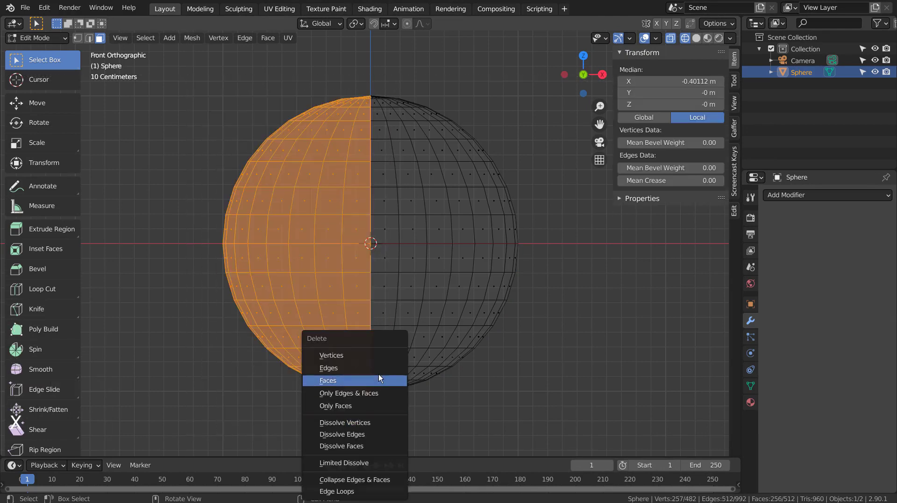
{"action": "left_click", "coordinate": [328, 381]}
{"action": "key", "text": "Tab"}
{"action": "key", "text": "Tab"}
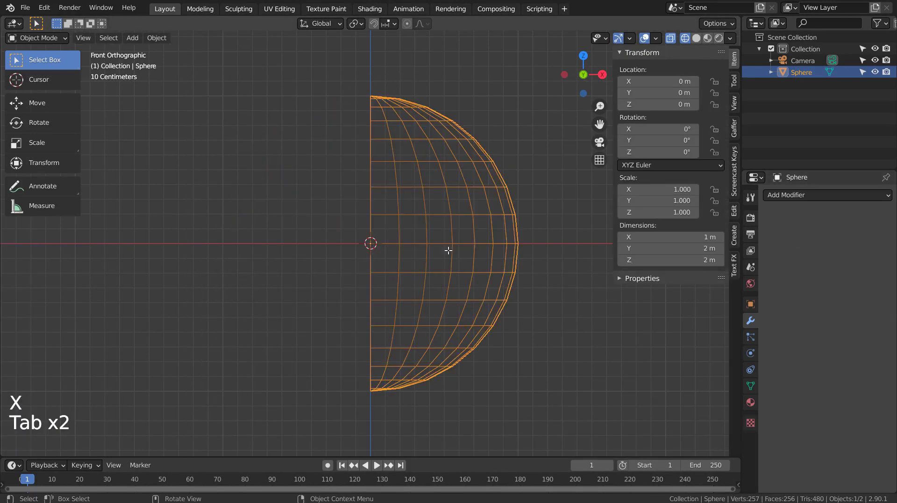
{"action": "key", "text": "ctrl+3"}
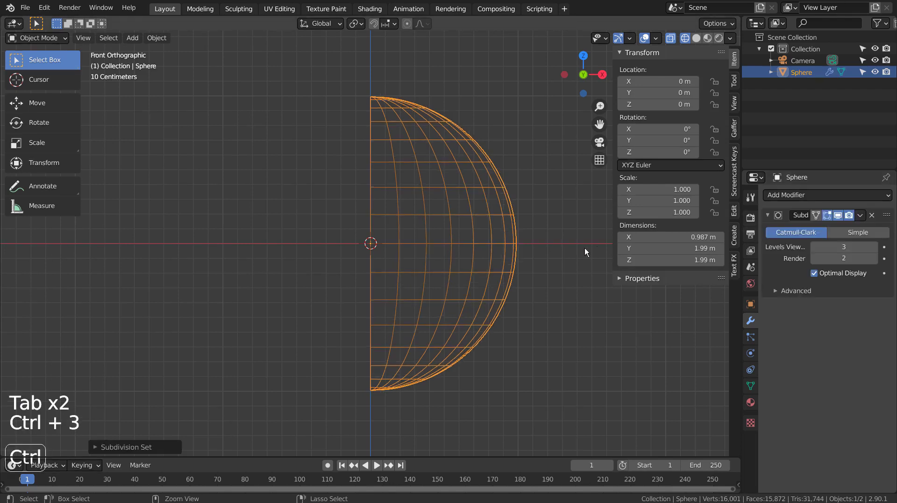
Step: Add a Mirror modifier to complete the sphere and inspect the result
{"action": "left_click", "coordinate": [806, 193]}
{"action": "left_click", "coordinate": [681, 307]}
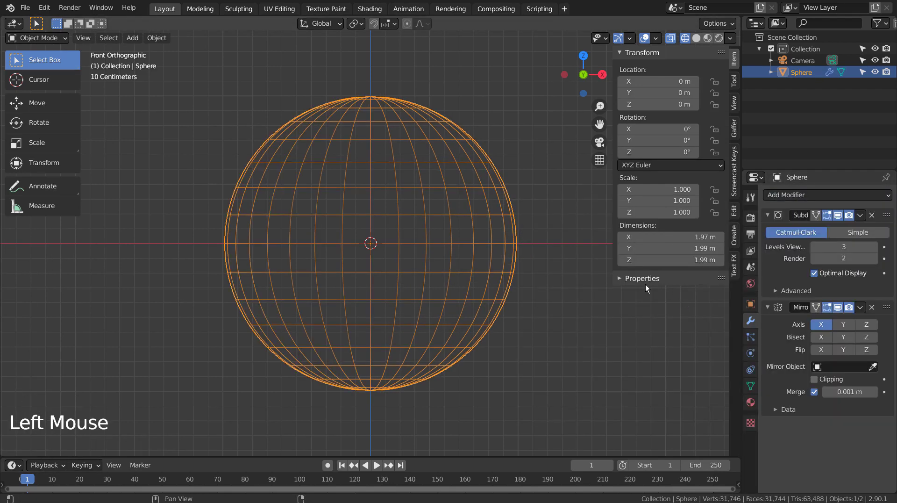
{"action": "key", "text": "Tab"}
{"action": "key", "text": "shift+z"}
{"action": "mouse_move", "coordinate": [609, 284]}
{"action": "middle_mouse_down"}
{"action": "mouse_move", "coordinate": [564, 332]}
{"action": "mouse_move", "coordinate": [481, 313]}
{"action": "mouse_move", "coordinate": [319, 187]}
{"action": "mouse_move", "coordinate": [362, 246]}
{"action": "mouse_move", "coordinate": [441, 293]}
{"action": "mouse_move", "coordinate": [449, 281]}
{"action": "mouse_move", "coordinate": [421, 262]}
{"action": "mouse_move", "coordinate": [434, 251]}
{"action": "mouse_move", "coordinate": [417, 250]}
{"action": "middle_mouse_up"}
{"action": "key", "text": "Tab"}
{"action": "scroll", "coordinate": [319, 187], "scroll_direction": "up", "scroll_amount": 2}
{"action": "scroll", "coordinate": [420, 262], "scroll_direction": "up", "scroll_amount": 3}
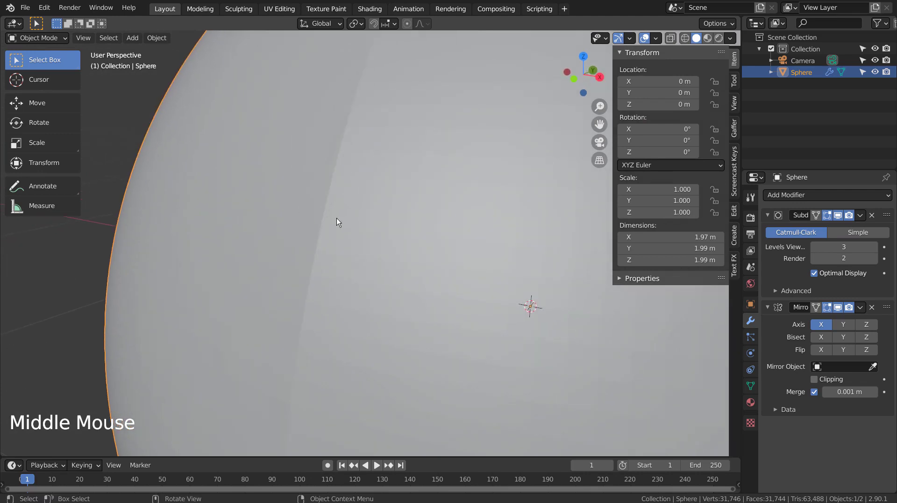
{"action": "scroll", "coordinate": [386, 230], "scroll_direction": "down", "scroll_amount": 6}
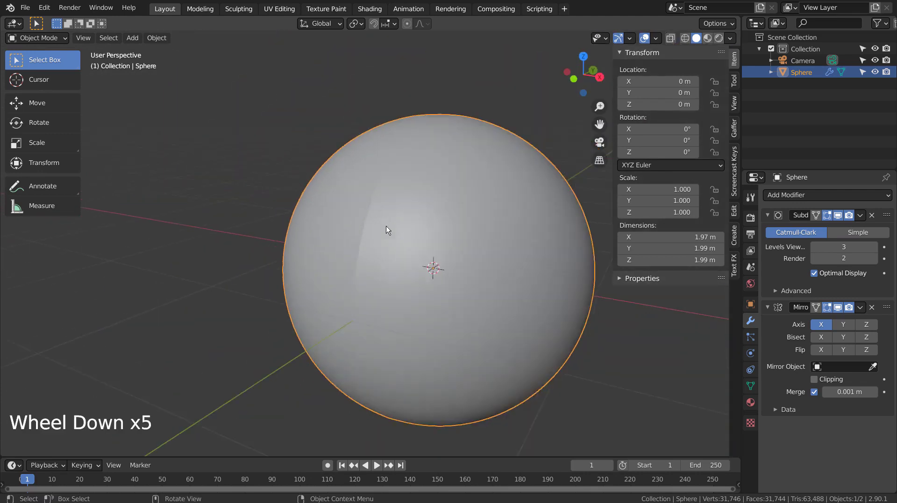
{"action": "middle_click_drag", "start_coordinate": [386, 226], "coordinate": [509, 277]}
Step: Move the Mirror modifier above Subdivision Surface and check the seamless wireframe
{"action": "left_click_drag", "start_coordinate": [888, 311], "coordinate": [891, 213]}
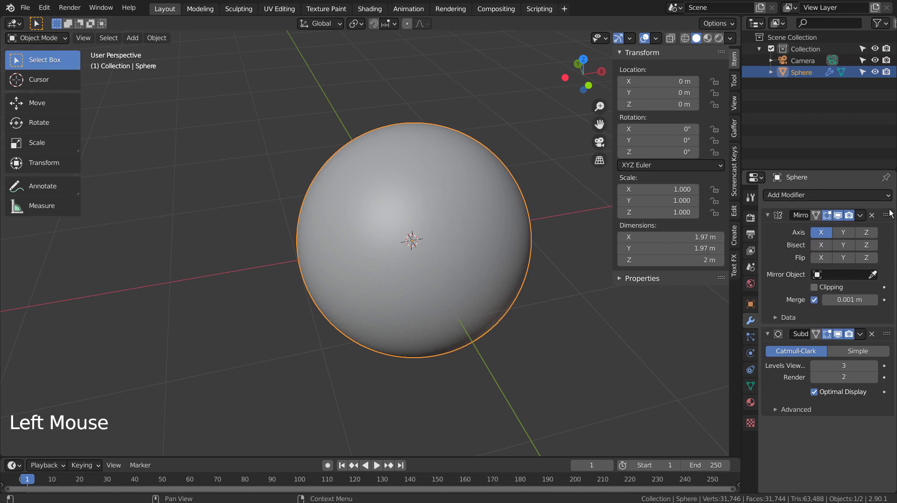
{"action": "middle_click_drag", "start_coordinate": [640, 352], "coordinate": [590, 336]}
{"action": "middle_click", "coordinate": [621, 332]}
{"action": "key", "text": "Tab"}
{"action": "key", "text": "Tab"}
{"action": "middle_click", "coordinate": [591, 336]}
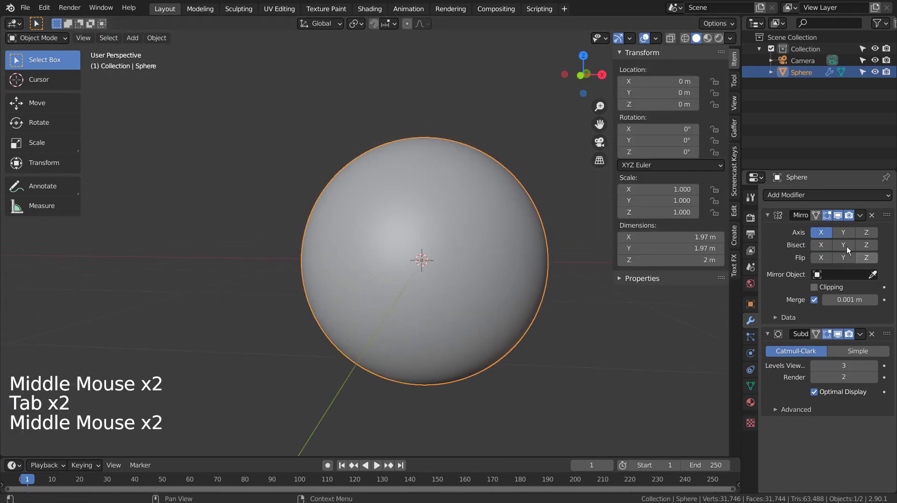
Step: Replace the old sphere with a new UV sphere, viewed from the front
{"action": "left_click", "coordinate": [512, 237]}
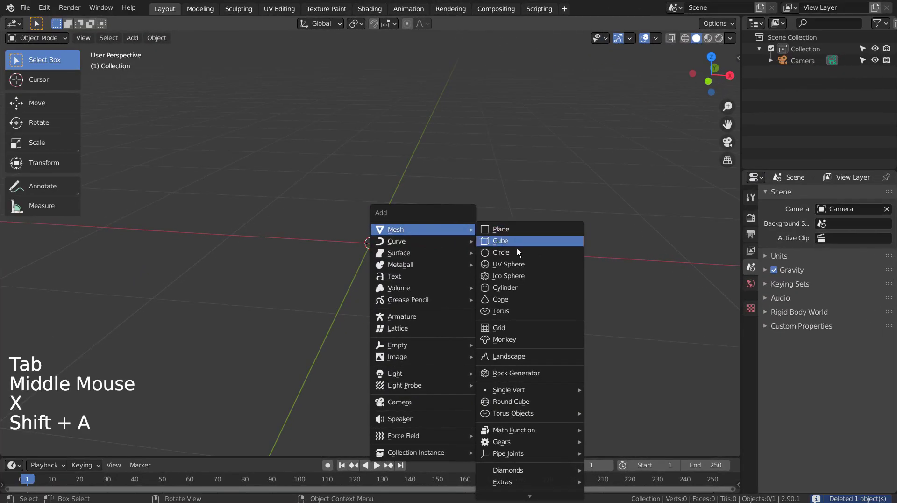
{"action": "left_click", "coordinate": [517, 263]}
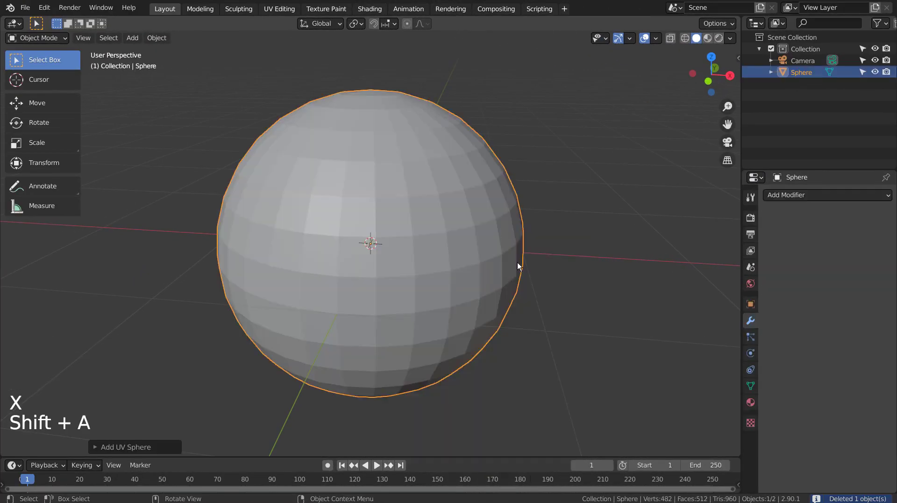
{"action": "key", "text": "Right"}
{"action": "key", "text": "KP_1"}
Step: Delete the left half of the UV sphere's faces using a wireframe box selection
{"action": "key", "text": "shift+z"}
{"action": "key", "text": "Tab"}
{"action": "key", "text": "3"}
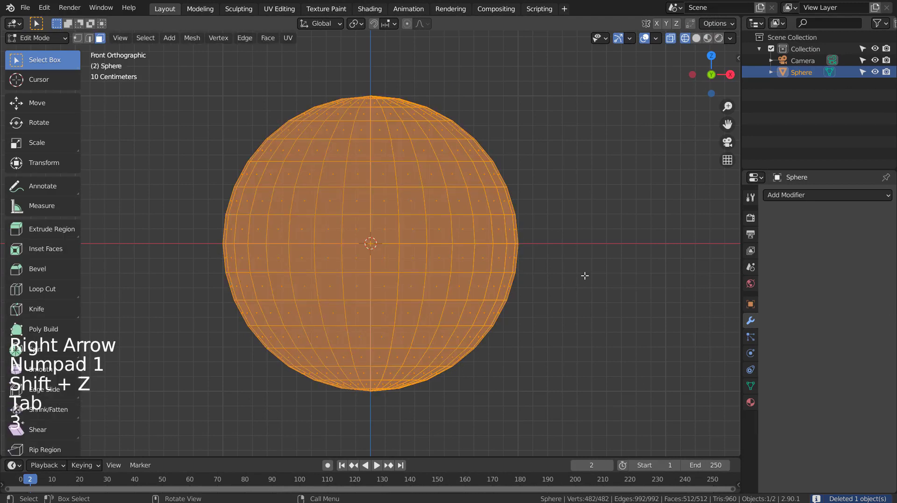
{"action": "left_click", "coordinate": [585, 276]}
{"action": "key", "text": "b"}
{"action": "left_click_drag", "start_coordinate": [208, 73], "coordinate": [370, 427]}
{"action": "key", "text": "x"}
{"action": "left_click", "coordinate": [421, 354]}
{"action": "key", "text": "Tab"}
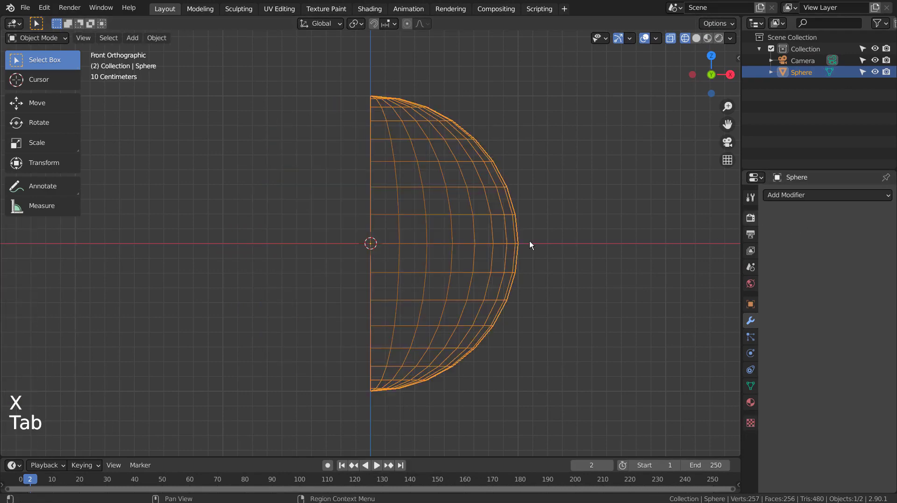
Step: Cap the half sphere's open boundary loop with a single flat face
{"action": "middle_click_drag", "start_coordinate": [500, 240], "coordinate": [547, 241]}
{"action": "key", "text": "shift+z"}
{"action": "key", "text": "2"}
{"action": "key", "text": "Tab"}
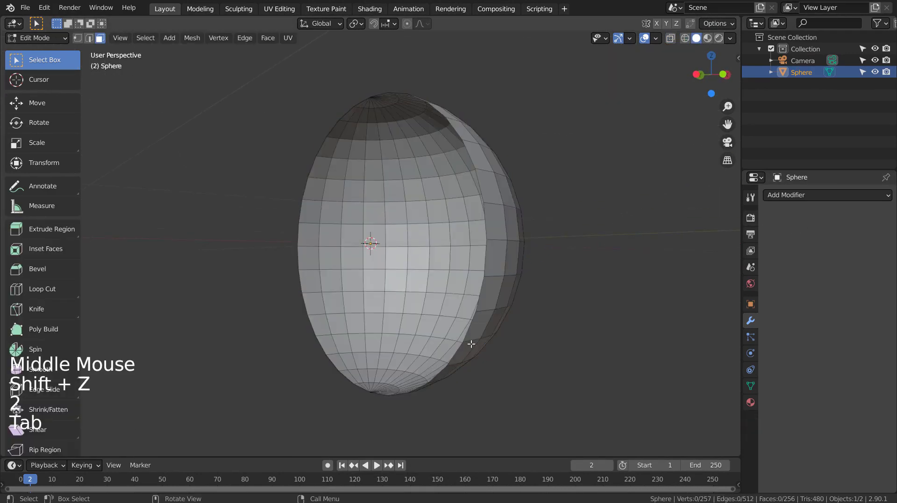
{"action": "key", "text": "2"}
{"action": "left_click", "coordinate": [471, 331], "text": "alt"}
{"action": "key", "text": "f"}
{"action": "key", "text": "Tab"}
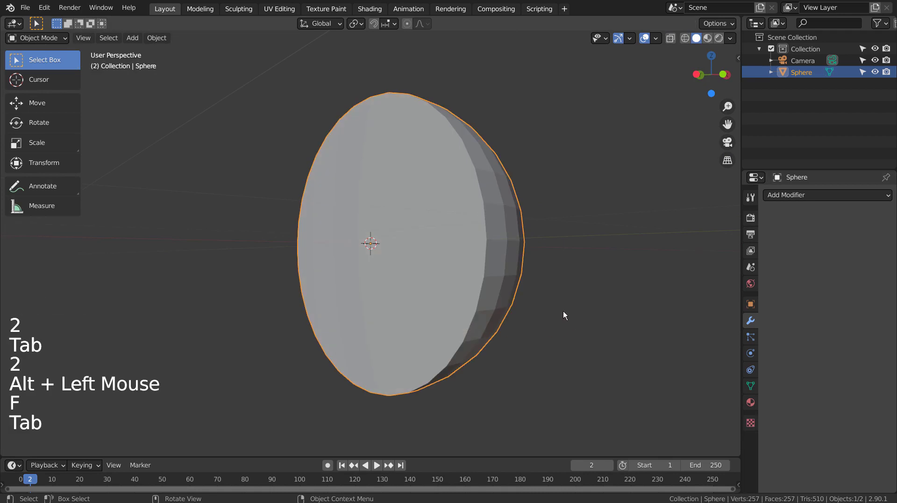
Step: Add a Mirror modifier and a level-3 Subdivision Surface to the capped half sphere
{"action": "left_click", "coordinate": [823, 193]}
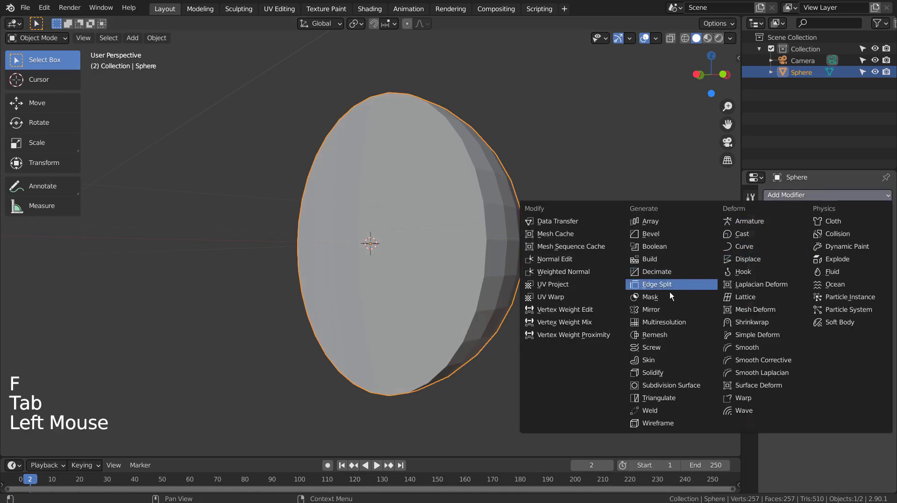
{"action": "left_click", "coordinate": [660, 306]}
{"action": "middle_click_drag", "start_coordinate": [660, 305], "coordinate": [630, 332]}
{"action": "key", "text": "ctrl+3"}
Step: Inspect the middle seam, briefly moving Mirror below Subdivision and then back
{"action": "middle_click_drag", "start_coordinate": [498, 274], "coordinate": [469, 259]}
{"action": "scroll", "coordinate": [543, 270], "scroll_direction": "up", "scroll_amount": 3}
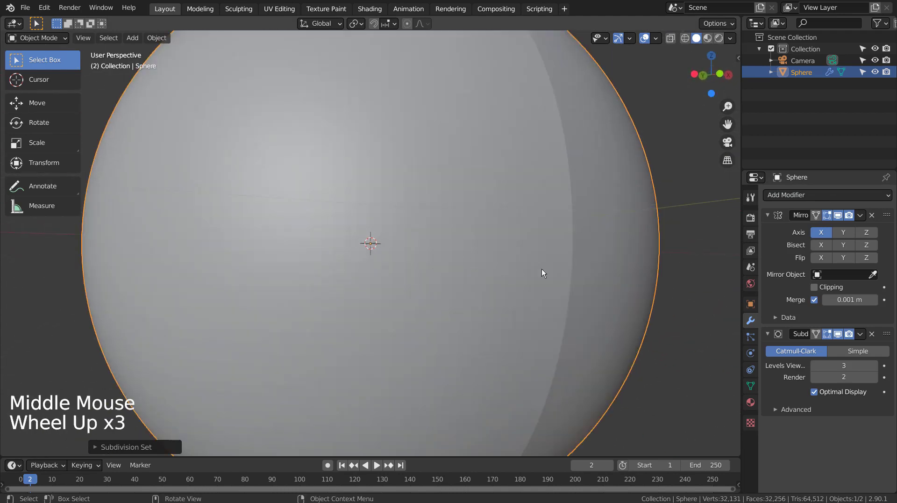
{"action": "middle_click_drag", "start_coordinate": [544, 270], "coordinate": [518, 234]}
{"action": "middle_click_drag", "start_coordinate": [476, 253], "coordinate": [518, 260]}
{"action": "mouse_move", "coordinate": [887, 215]}
{"action": "left_mouse_down"}
{"action": "mouse_move", "coordinate": [885, 246]}
{"action": "mouse_move", "coordinate": [883, 215]}
{"action": "left_mouse_up"}
{"action": "middle_click_drag", "start_coordinate": [528, 262], "coordinate": [589, 292]}
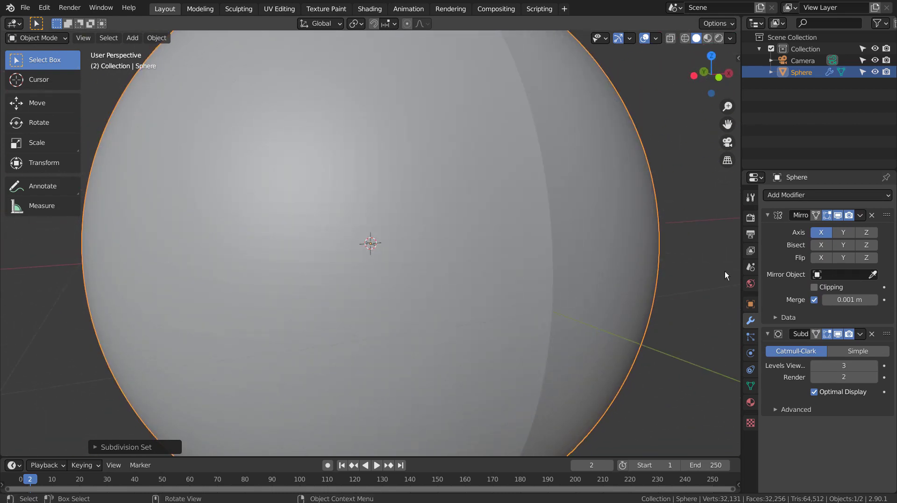
Step: Hide both modifiers in the viewport and delete the flat cap face
{"action": "left_click", "coordinate": [838, 334]}
{"action": "left_click", "coordinate": [838, 215]}
{"action": "key", "text": "Tab"}
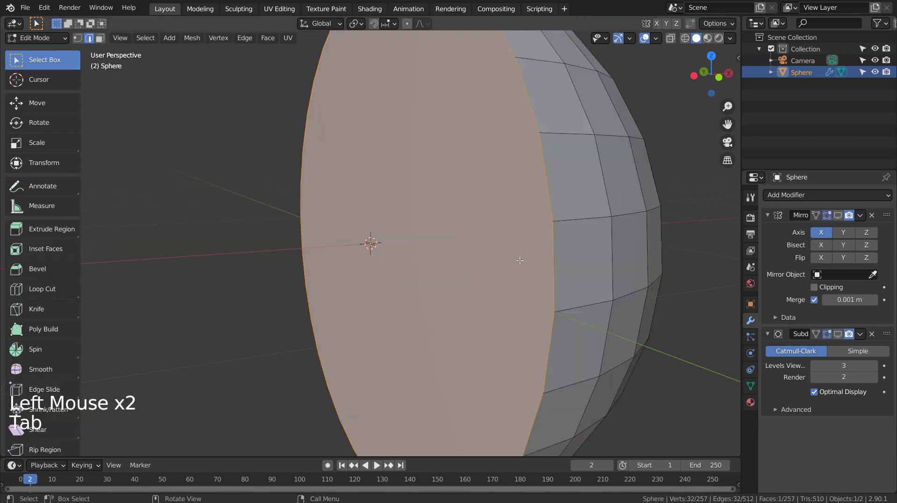
{"action": "key", "text": "3"}
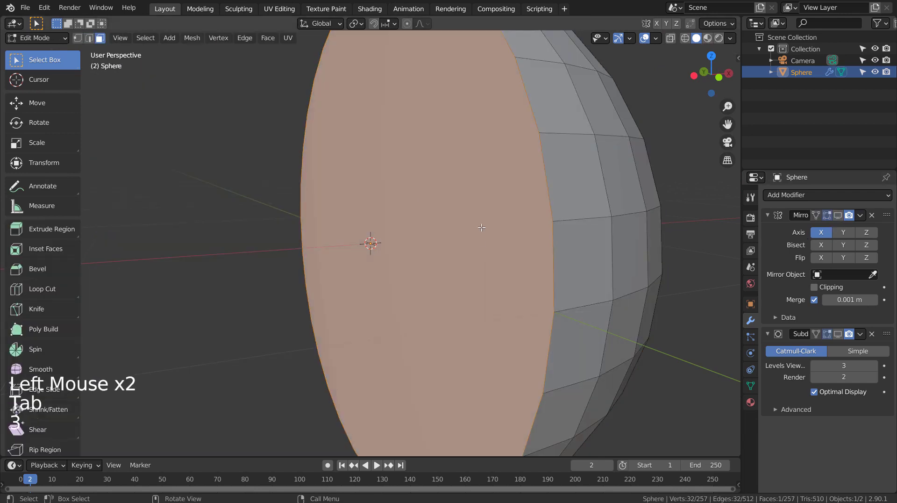
{"action": "key", "text": "x"}
{"action": "left_click", "coordinate": [411, 228]}
{"action": "key", "text": "Tab"}
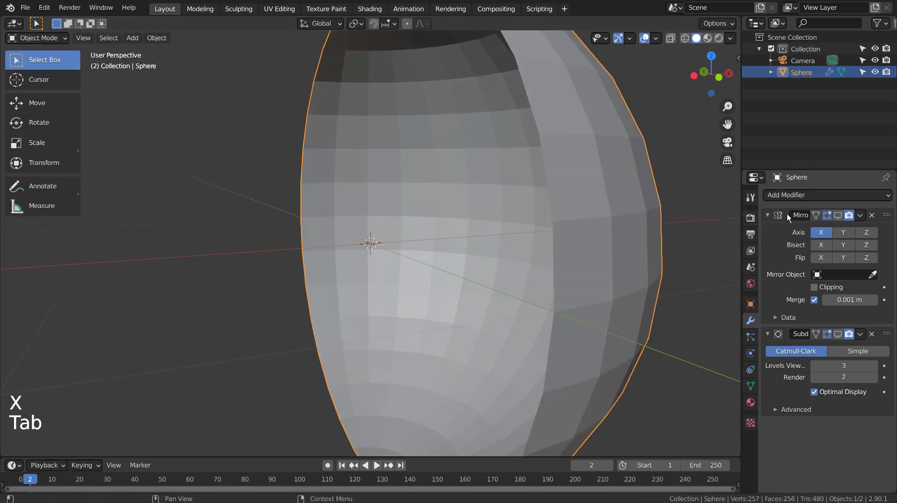
Step: Re-enable Mirror and Subdivision in the viewport and inspect the seamless sphere
{"action": "left_click", "coordinate": [839, 215]}
{"action": "left_click", "coordinate": [838, 334]}
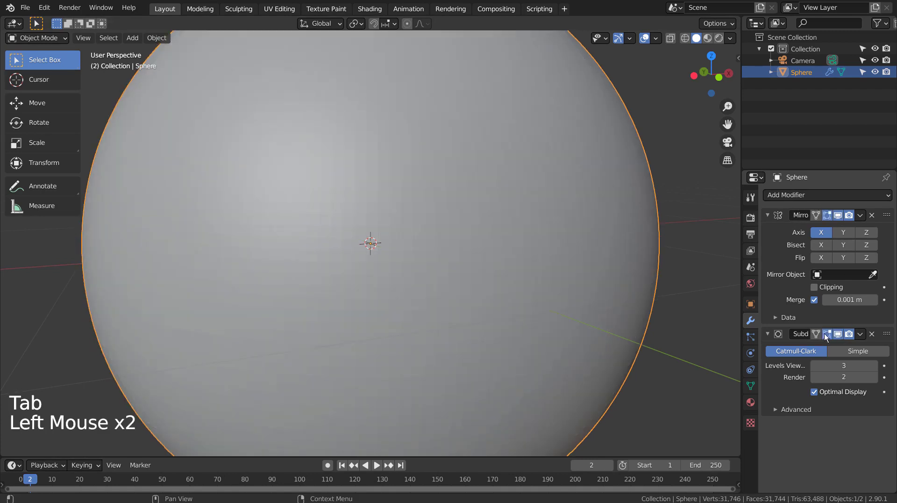
{"action": "mouse_move", "coordinate": [593, 324]}
{"action": "middle_mouse_down"}
{"action": "mouse_move", "coordinate": [610, 297]}
{"action": "mouse_move", "coordinate": [479, 343]}
{"action": "mouse_move", "coordinate": [581, 342]}
{"action": "mouse_move", "coordinate": [579, 330]}
{"action": "middle_mouse_up"}
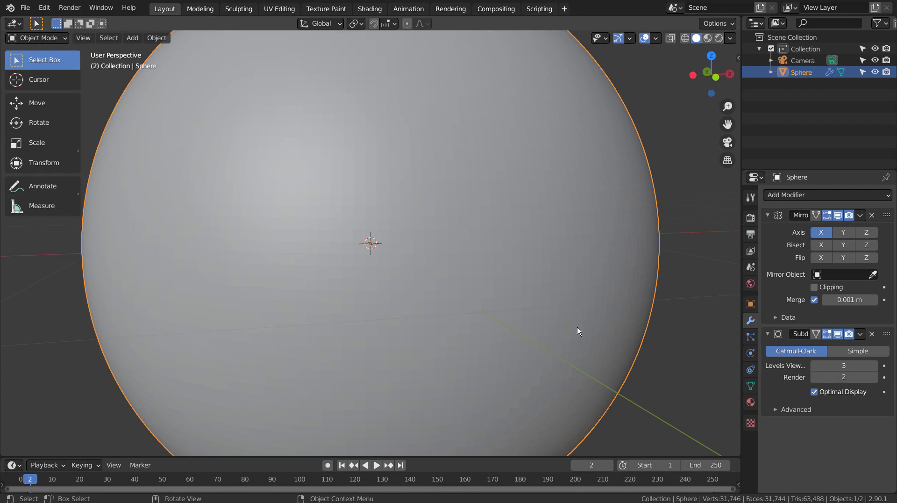
{"action": "scroll", "coordinate": [578, 330], "scroll_direction": "down", "scroll_amount": 5}
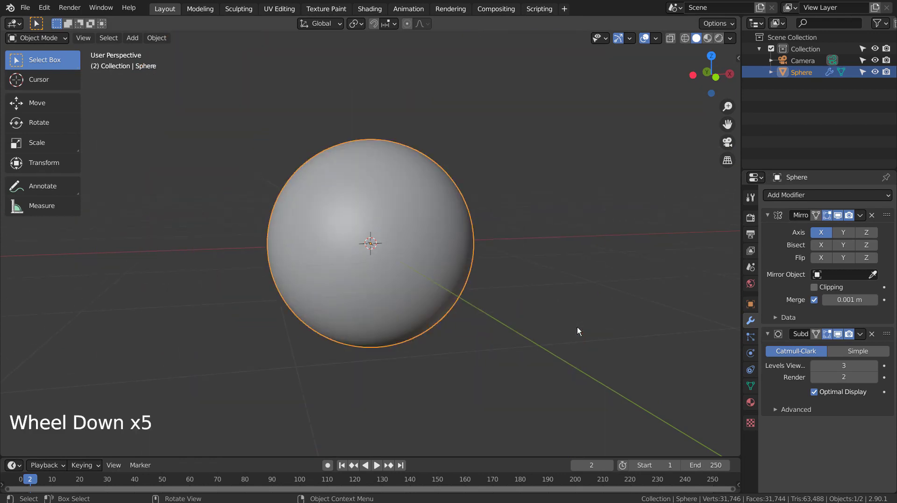